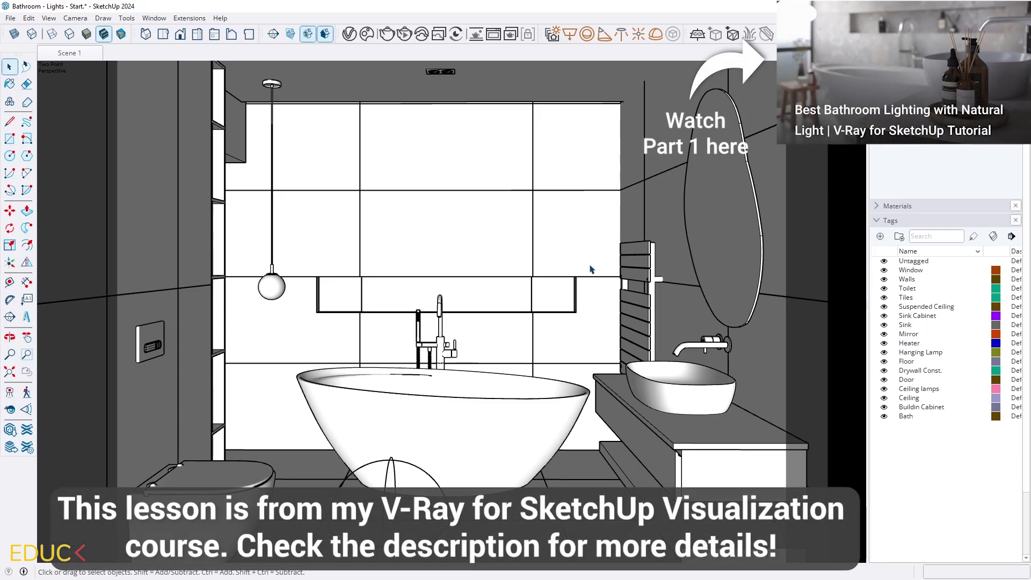
Step: Place an IES light using Real-IES_intermediate_bright.ies at the left spot of the ceiling lamp nearest the back wall
{"action": "scroll", "coordinate": [452, 101], "scroll_direction": "up", "scroll_amount": 5}
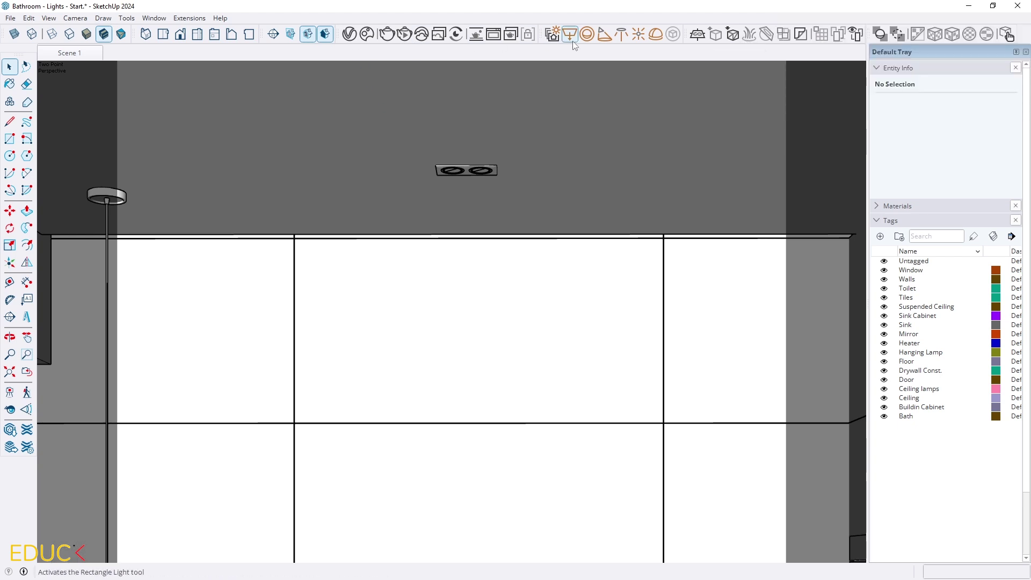
{"action": "left_click", "coordinate": [622, 35]}
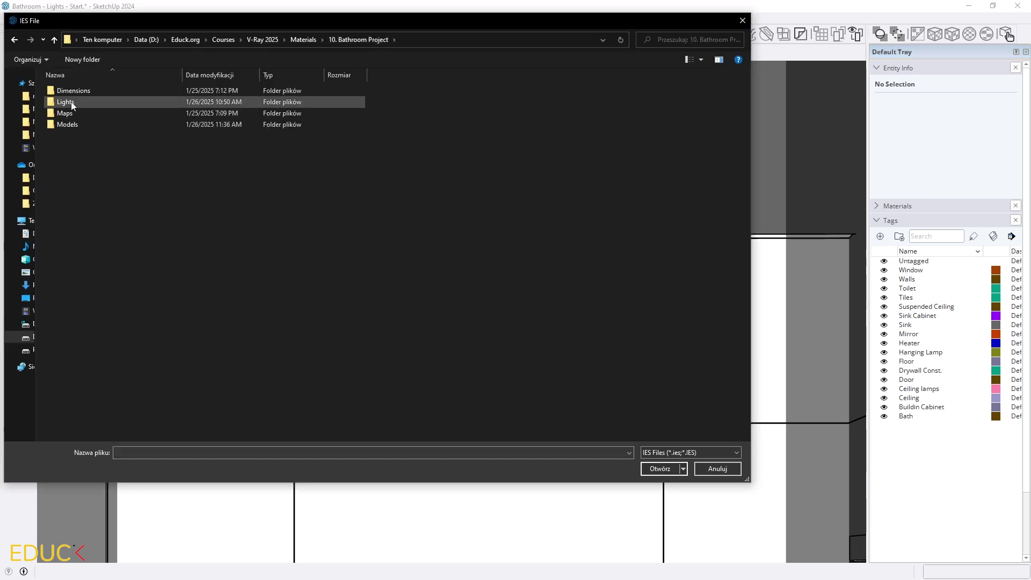
{"action": "double_click", "coordinate": [70, 102]}
{"action": "left_click", "coordinate": [104, 148]}
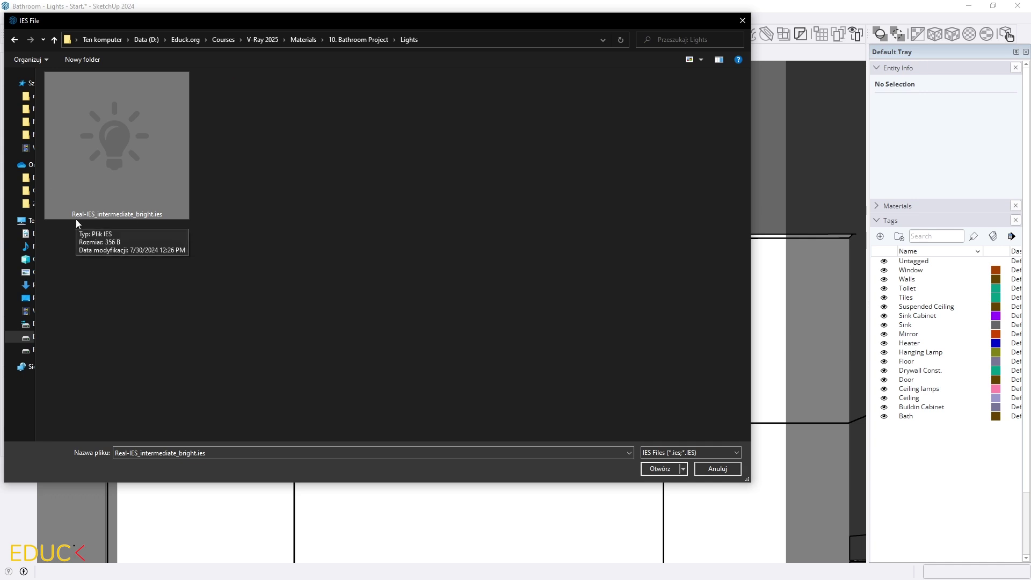
{"action": "double_click", "coordinate": [140, 177]}
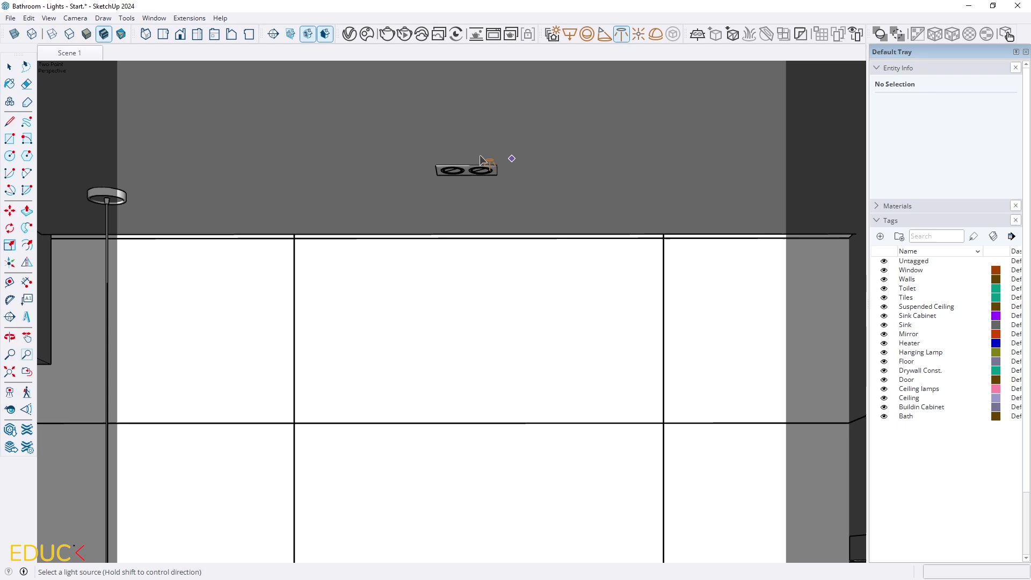
{"action": "scroll", "coordinate": [452, 171], "scroll_direction": "up", "scroll_amount": 8}
{"action": "left_click", "coordinate": [452, 171]}
{"action": "scroll", "coordinate": [437, 168], "scroll_direction": "down", "scroll_amount": 5}
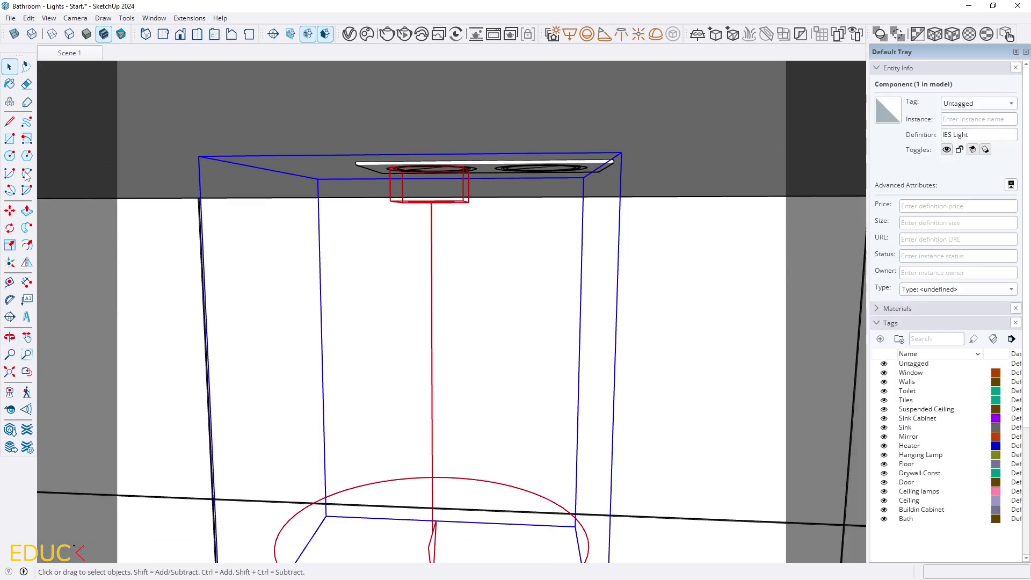
Step: Rotate the IES light so its beam tilts sideways toward the hanging lamp
{"action": "key", "text": "q"}
{"action": "left_click", "coordinate": [472, 331]}
{"action": "left_click", "coordinate": [467, 256]}
{"action": "left_click", "coordinate": [495, 257]}
Step: Move the tilted IES light back under its spot and copy it to the other spot of the same ceiling lamp
{"action": "key", "text": "m"}
{"action": "left_click", "coordinate": [553, 306]}
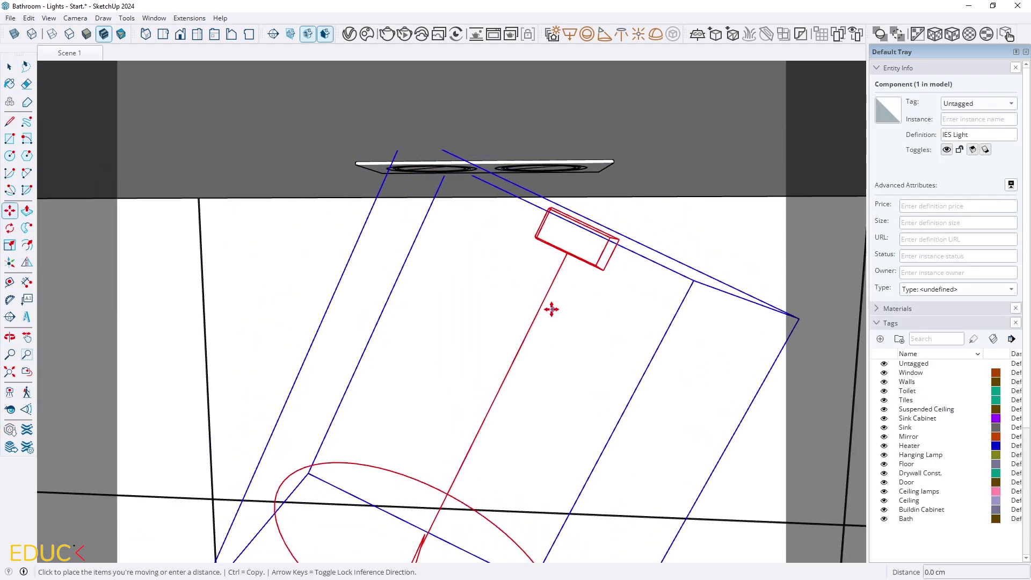
{"action": "middle_click_drag", "start_coordinate": [495, 307], "coordinate": [378, 179]}
{"action": "scroll", "coordinate": [368, 253], "scroll_direction": "up", "scroll_amount": 3}
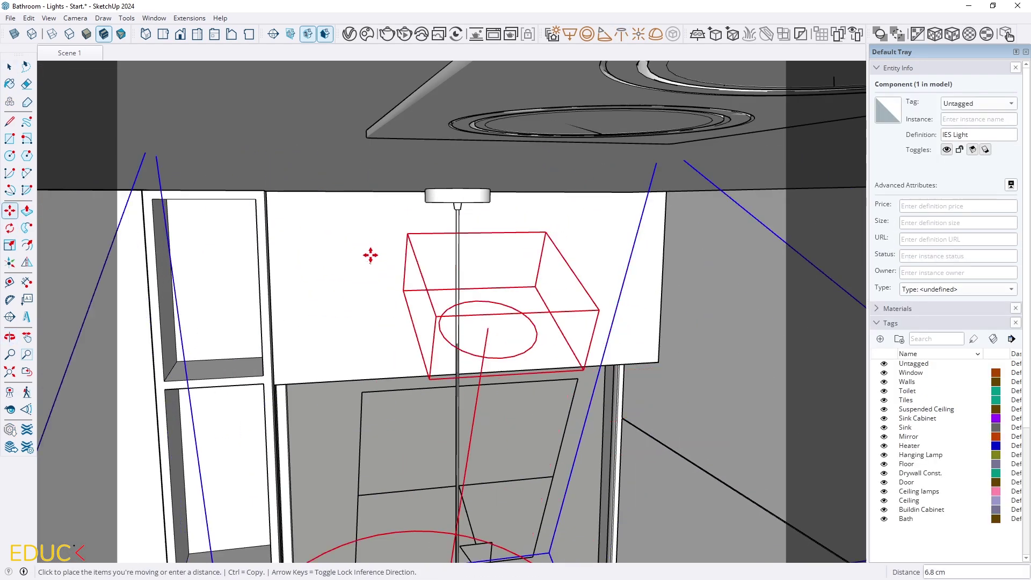
{"action": "middle_click_drag", "start_coordinate": [368, 254], "coordinate": [693, 252]}
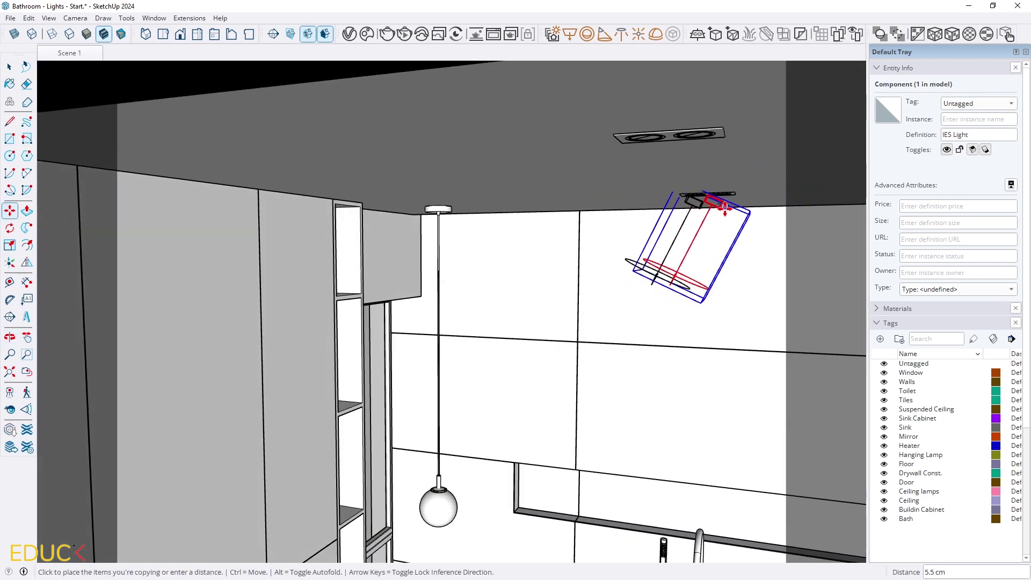
{"action": "scroll", "coordinate": [672, 214], "scroll_direction": "up", "scroll_amount": 3}
{"action": "left_click", "coordinate": [637, 185]}
{"action": "key", "text": "space"}
Step: Rotate the copied IES light so its beam tilts in the opposite direction, toward the mirror side
{"action": "left_click", "coordinate": [9, 228]}
{"action": "middle_click_drag", "start_coordinate": [376, 269], "coordinate": [591, 188]}
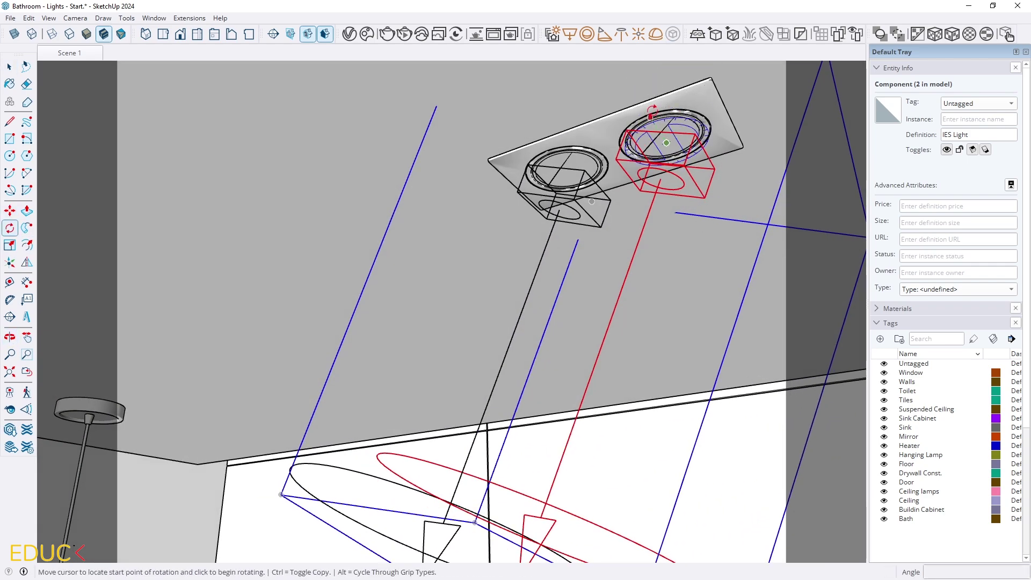
{"action": "left_click", "coordinate": [666, 142]}
{"action": "left_click", "coordinate": [654, 113]}
{"action": "left_click", "coordinate": [631, 143]}
{"action": "key", "text": "space"}
Step: Copy both tilted IES lights together to the second ceiling lamp, farther from the back wall
{"action": "middle_click_drag", "start_coordinate": [630, 144], "coordinate": [594, 311]}
{"action": "left_click", "coordinate": [559, 223], "text": "ctrl"}
{"action": "scroll", "coordinate": [559, 223], "scroll_direction": "down", "scroll_amount": 5}
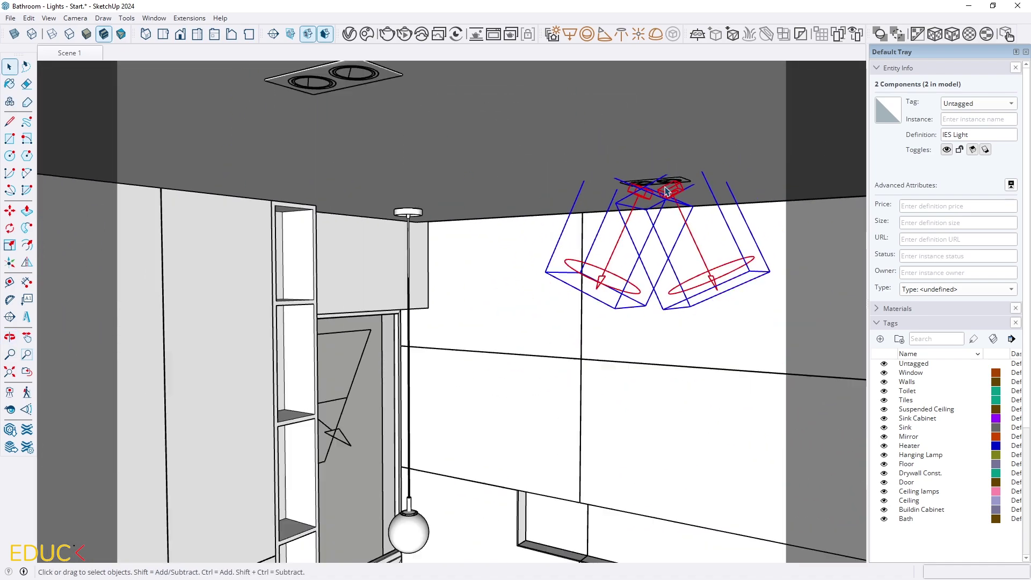
{"action": "key", "text": "m"}
{"action": "left_click", "coordinate": [733, 176]}
{"action": "key", "text": "ctrl"}
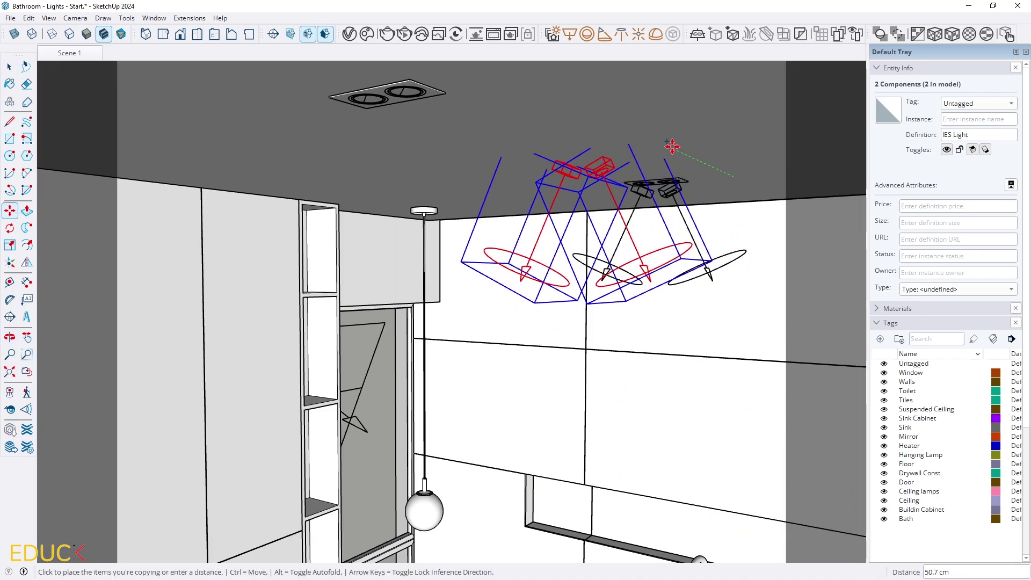
{"action": "left_click", "coordinate": [502, 74]}
{"action": "middle_click_drag", "start_coordinate": [502, 74], "coordinate": [591, 81]}
{"action": "scroll", "coordinate": [559, 161], "scroll_direction": "down", "scroll_amount": 3}
{"action": "scroll", "coordinate": [558, 161], "scroll_direction": "down", "scroll_amount": 3}
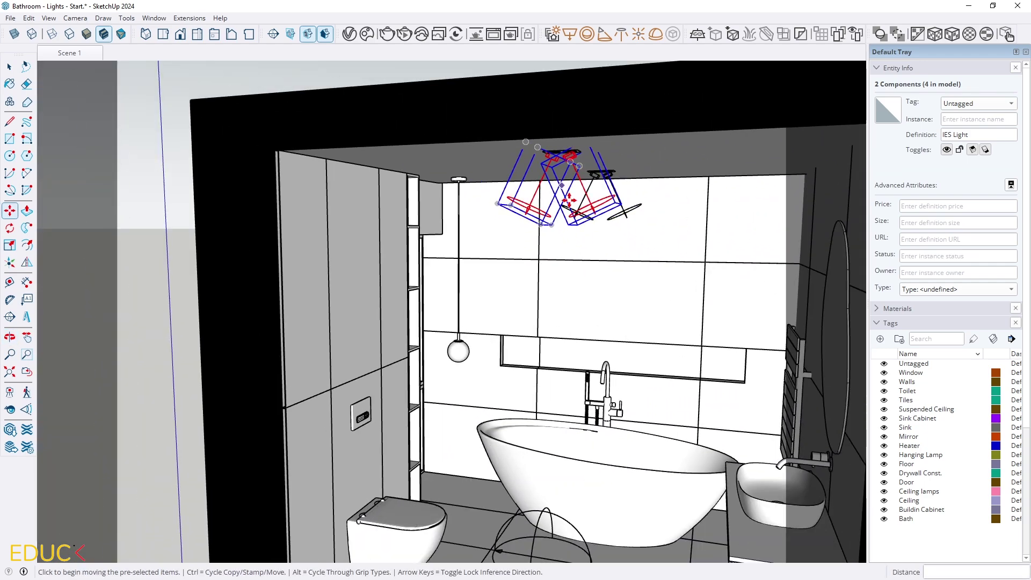
{"action": "middle_click_drag", "start_coordinate": [559, 162], "coordinate": [616, 187]}
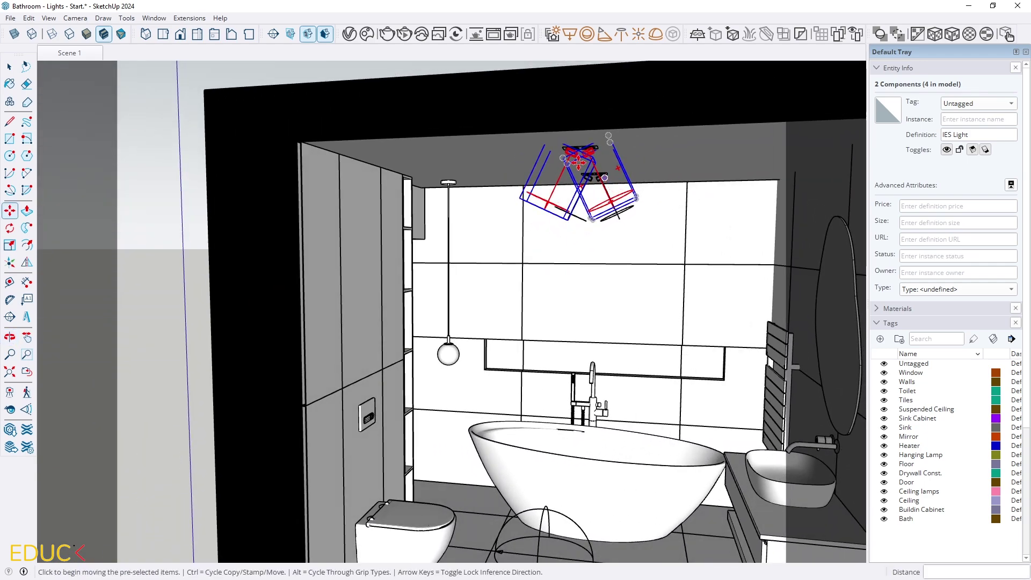
{"action": "scroll", "coordinate": [578, 161], "scroll_direction": "up", "scroll_amount": 3}
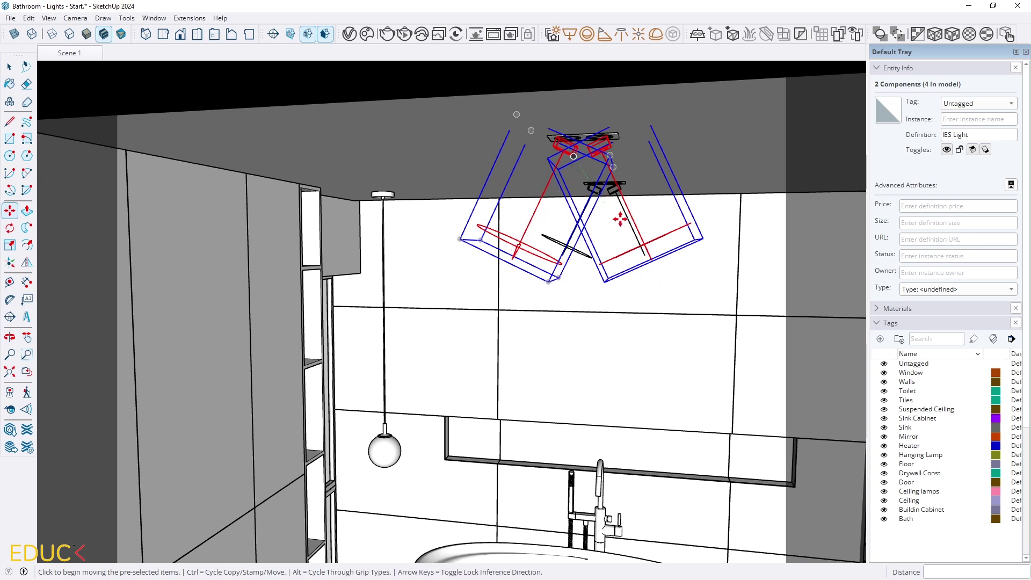
Step: Set the IES Light's color temperature to 4000 K and its intensity to 5000 lm
{"action": "left_click", "coordinate": [349, 34]}
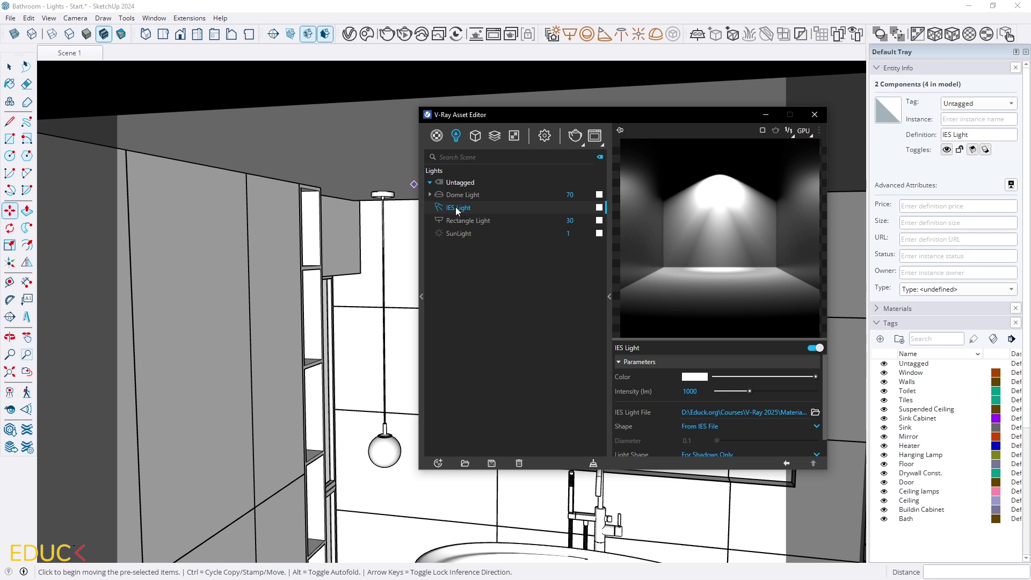
{"action": "left_click", "coordinate": [685, 377]}
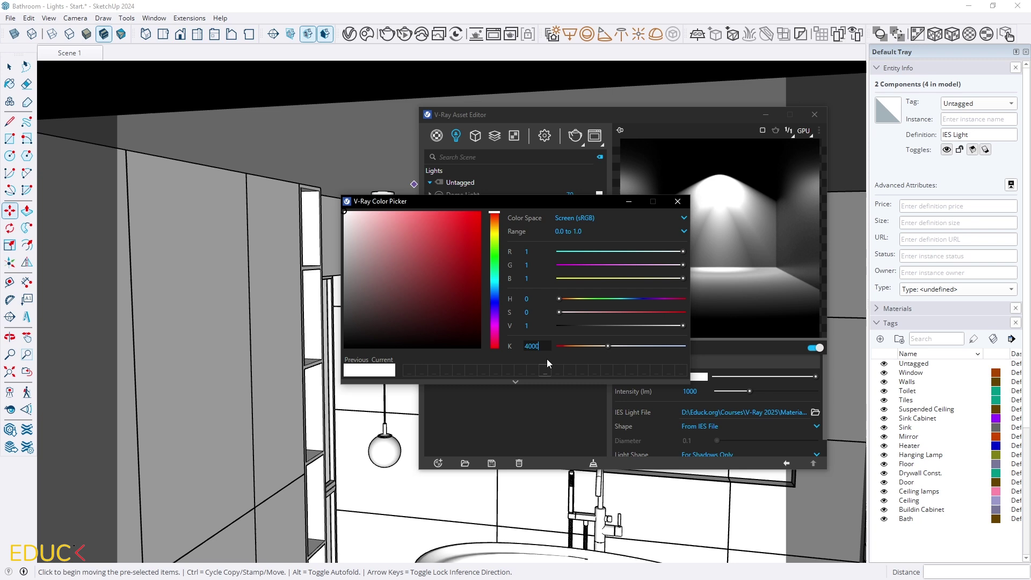
{"action": "type", "text": "4000"}
{"action": "key", "text": "Return"}
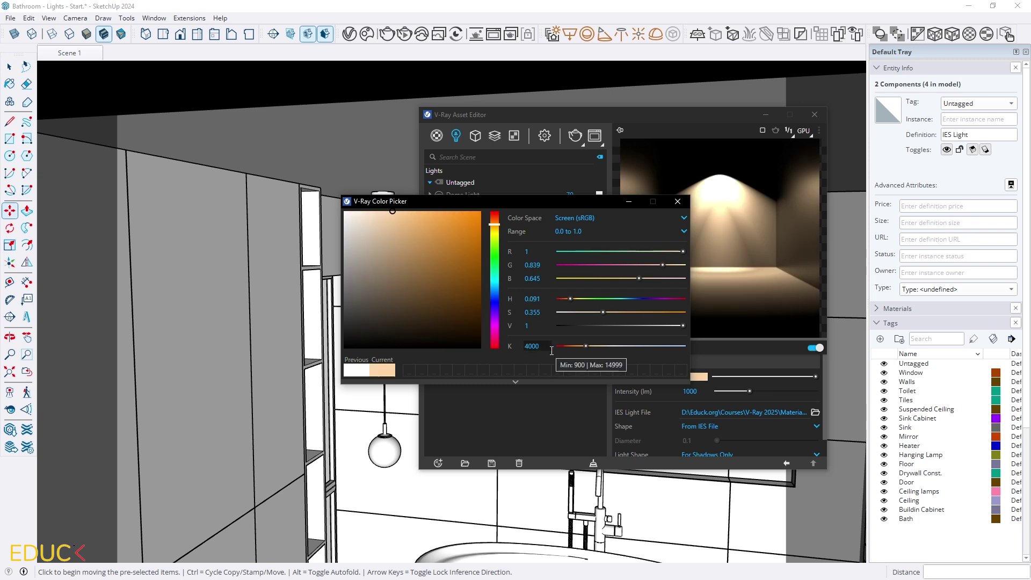
{"action": "left_click", "coordinate": [672, 203]}
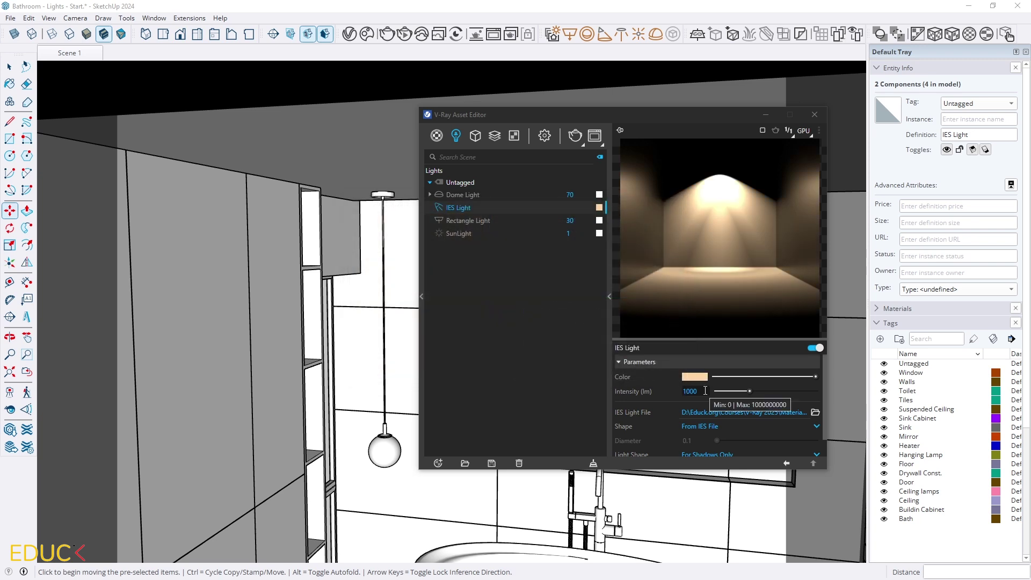
{"action": "double_click", "coordinate": [681, 391]}
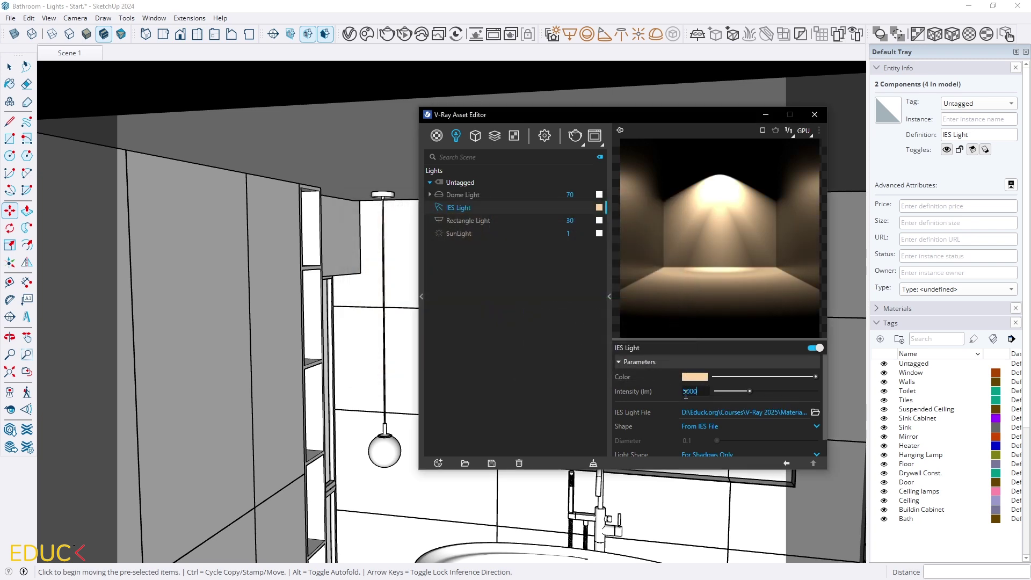
{"action": "key", "text": "Return"}
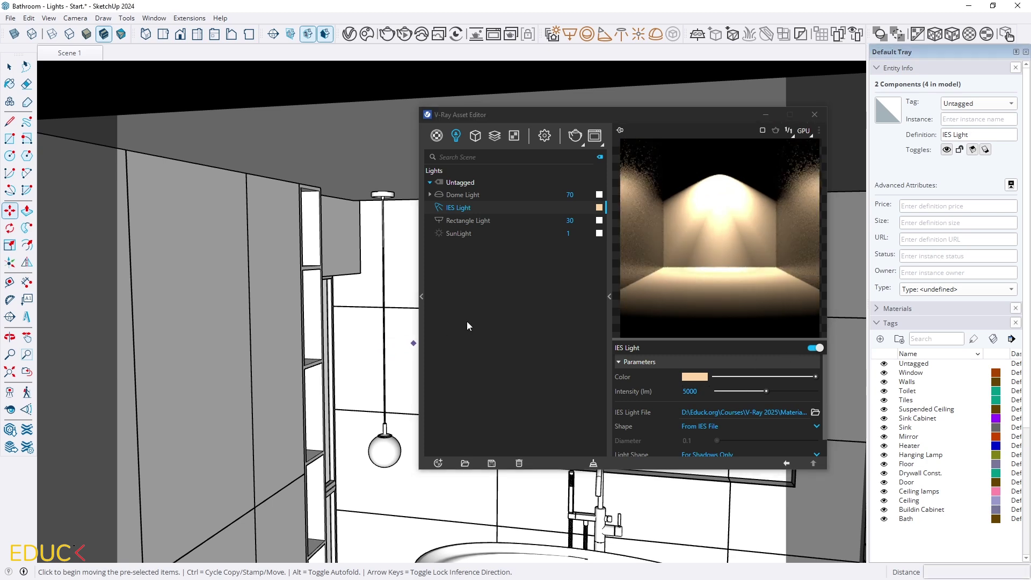
Step: Render the Scene 1 view and show the render's LightMix source settings
{"action": "left_click", "coordinate": [70, 53]}
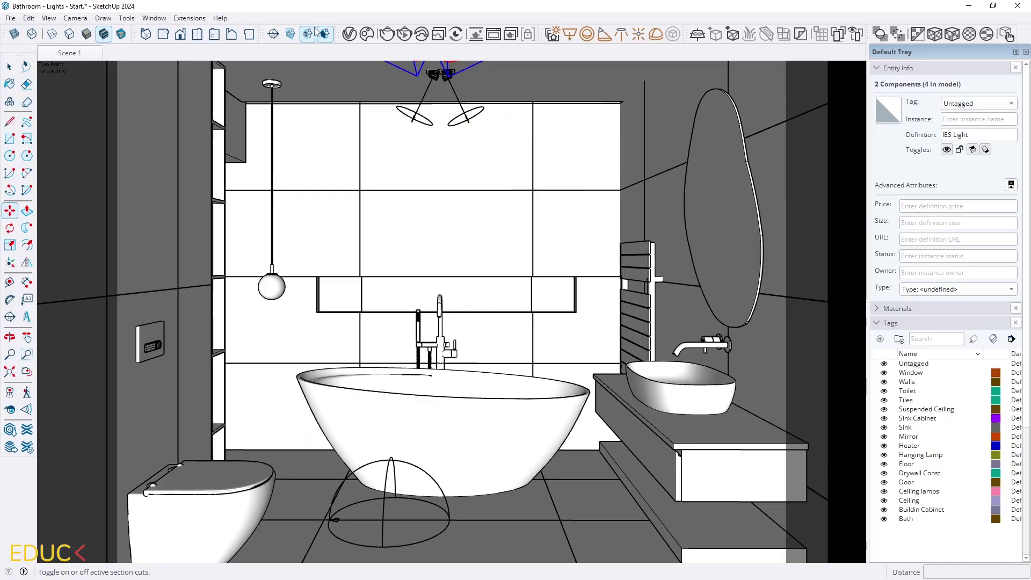
{"action": "left_click", "coordinate": [387, 34]}
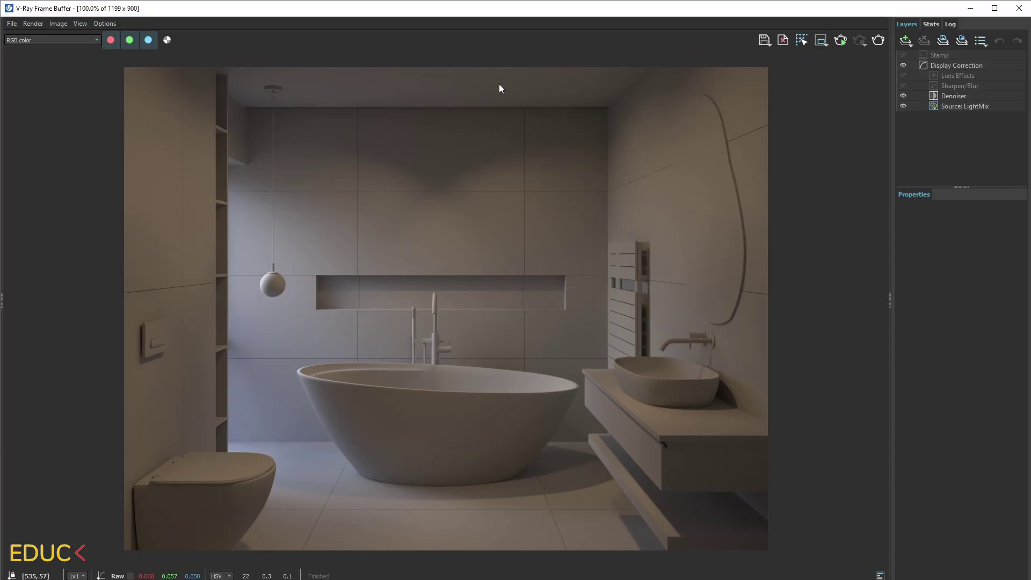
{"action": "left_click", "coordinate": [949, 106]}
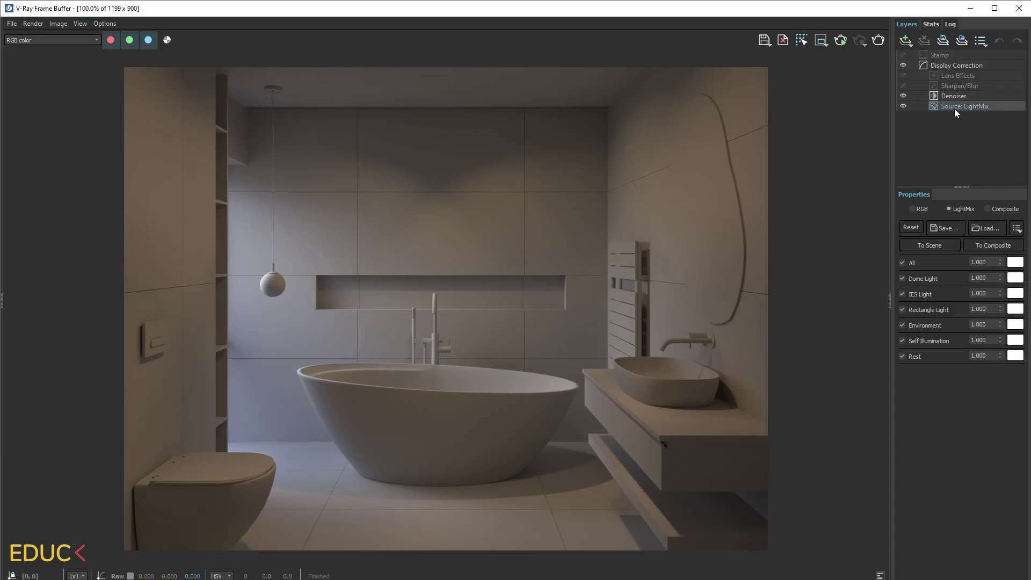
Step: Toggle the IES Light off and on in LightMix to compare its effect on the bathroom render
{"action": "left_click", "coordinate": [902, 294]}
{"action": "left_click", "coordinate": [902, 293]}
{"action": "left_click", "coordinate": [902, 293]}
{"action": "left_click", "coordinate": [902, 293]}
{"action": "left_click_drag", "start_coordinate": [1001, 296], "coordinate": [1001, 291]}
{"action": "left_click", "coordinate": [971, 8]}
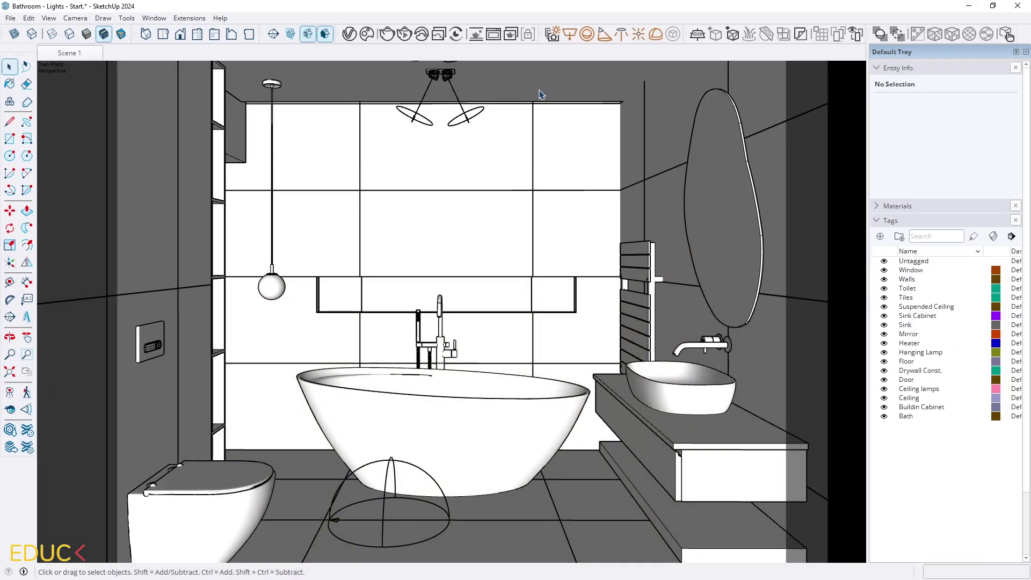
Step: Set the Light Mix render element to group by Individual Lights
{"action": "left_click", "coordinate": [346, 37]}
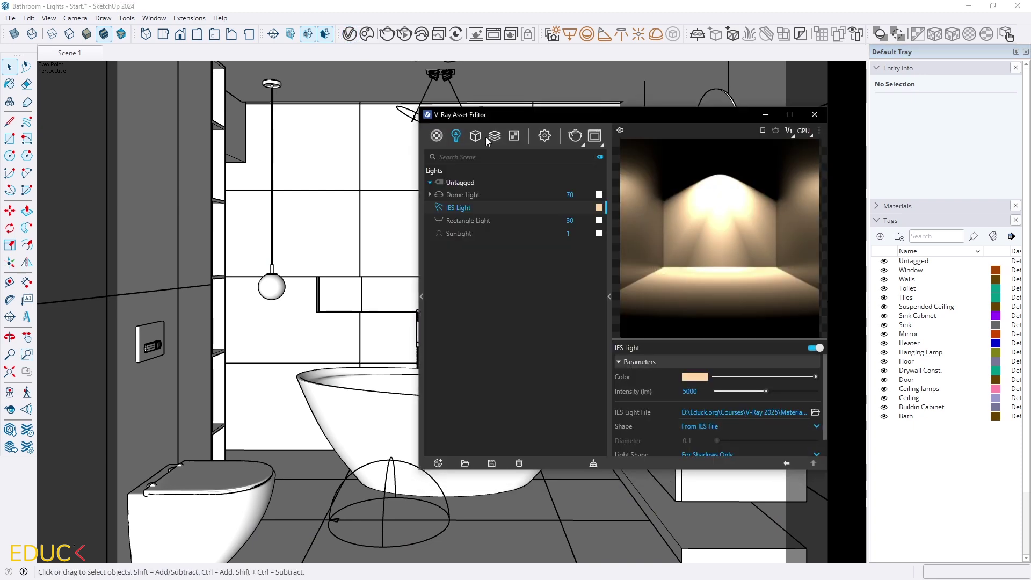
{"action": "left_click", "coordinate": [494, 136]}
{"action": "left_click", "coordinate": [463, 194]}
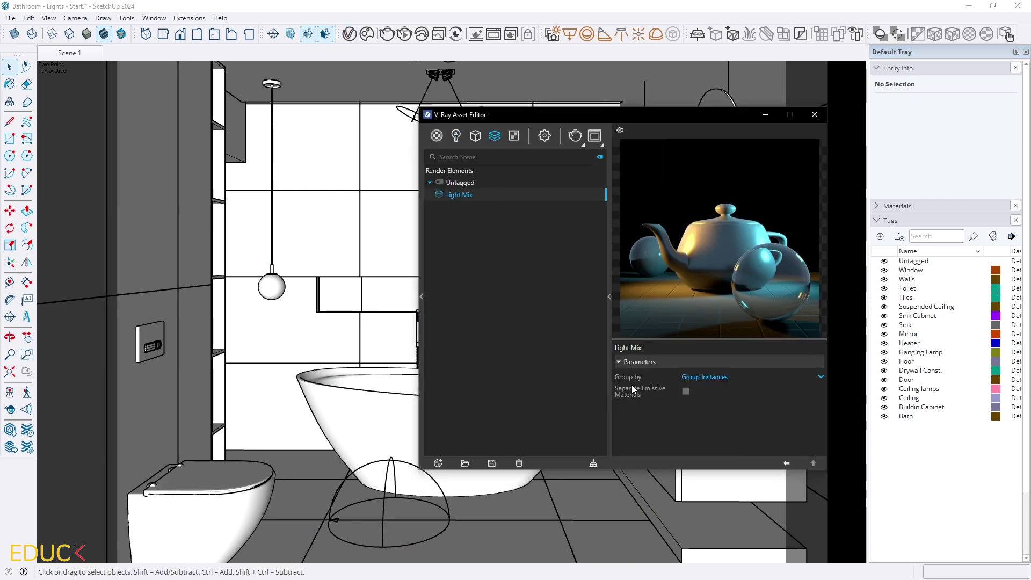
{"action": "left_click", "coordinate": [700, 376]}
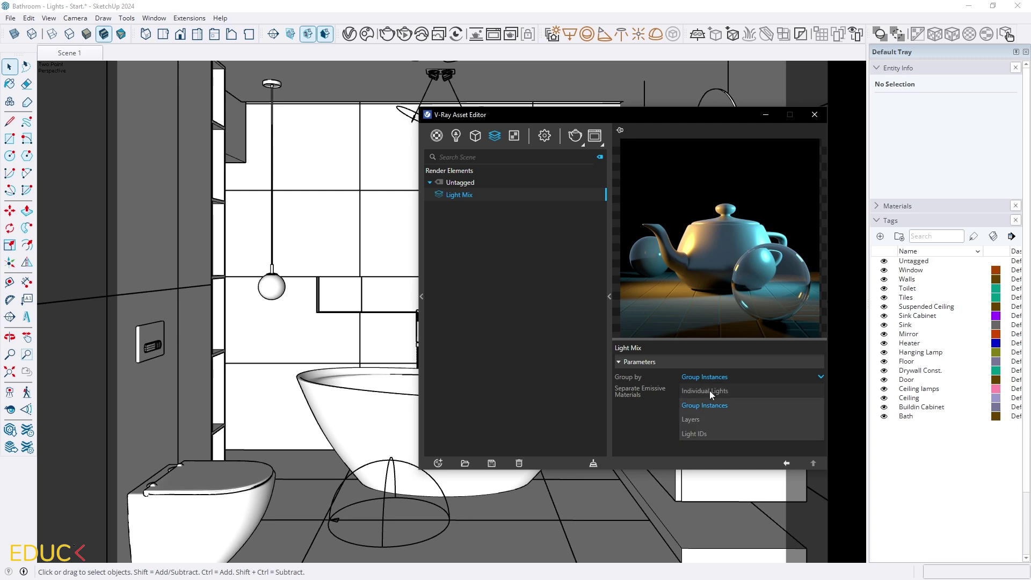
{"action": "left_click", "coordinate": [710, 391]}
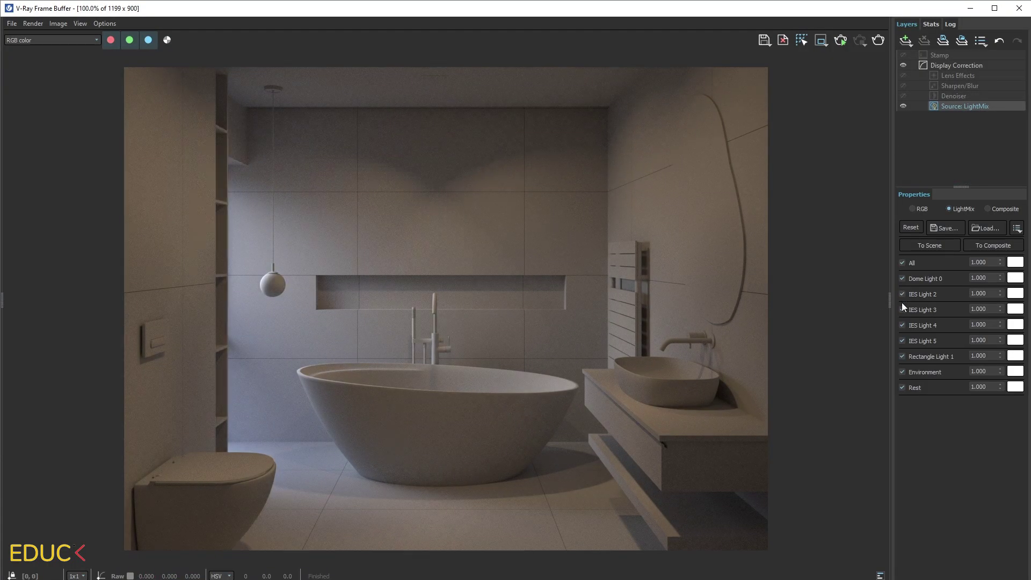
Step: Toggle IES Light 2, 3, 4 and 5 off and on one by one in LightMix to compare their effects
{"action": "left_click", "coordinate": [902, 294]}
{"action": "left_click", "coordinate": [901, 294]}
{"action": "left_click", "coordinate": [902, 308]}
{"action": "left_click", "coordinate": [903, 309]}
{"action": "left_click", "coordinate": [902, 324]}
{"action": "left_click", "coordinate": [903, 325]}
{"action": "left_click", "coordinate": [903, 340]}
{"action": "left_click", "coordinate": [902, 341]}
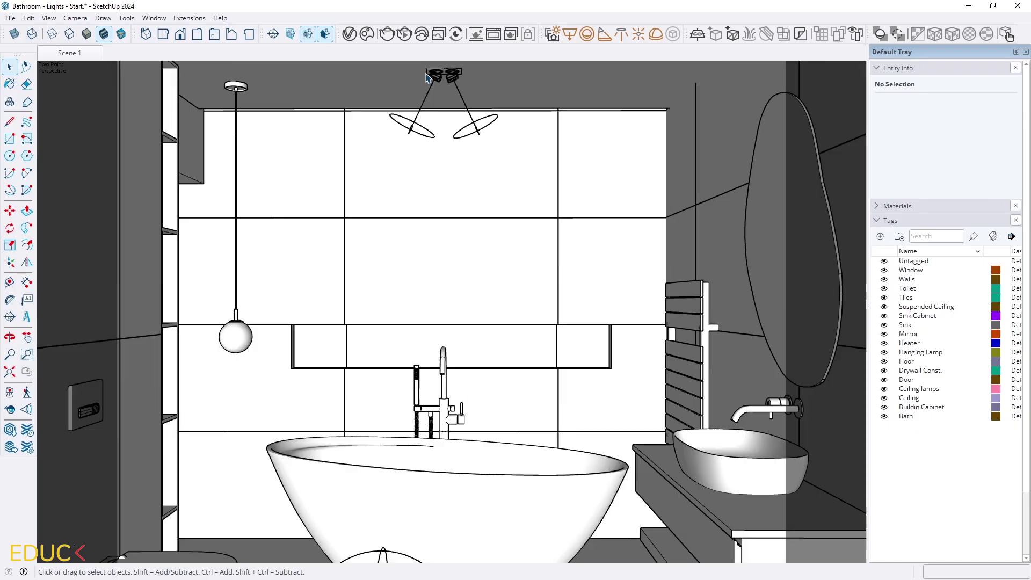
Step: Open the ceiling lamp group near the back wall and convert its round bulb component into a mesh light
{"action": "scroll", "coordinate": [426, 223], "scroll_direction": "up", "scroll_amount": 10}
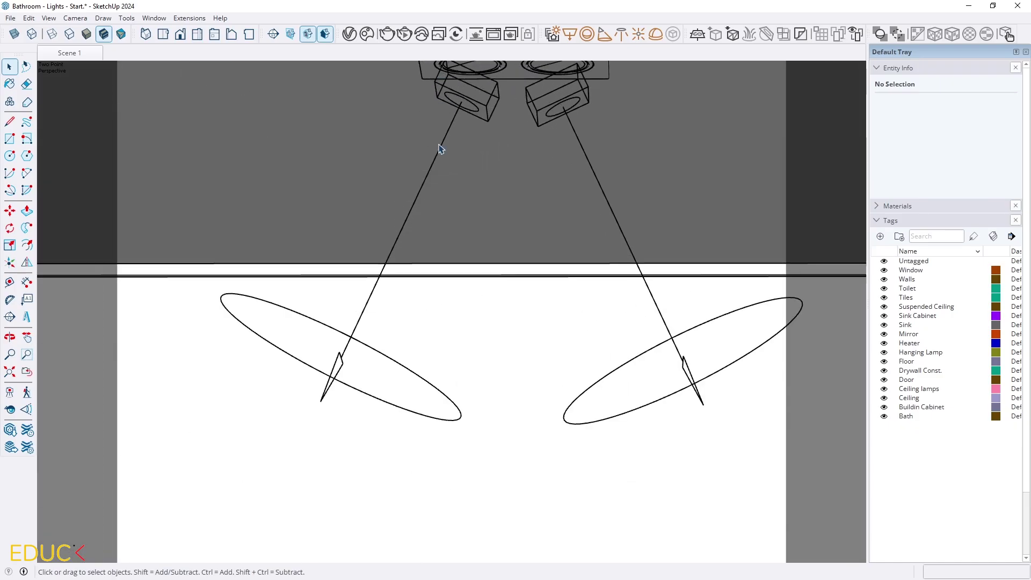
{"action": "scroll", "coordinate": [426, 223], "scroll_direction": "down", "scroll_amount": 3}
{"action": "scroll", "coordinate": [426, 223], "scroll_direction": "up", "scroll_amount": 3}
{"action": "middle_click_drag", "start_coordinate": [426, 222], "coordinate": [224, 200]}
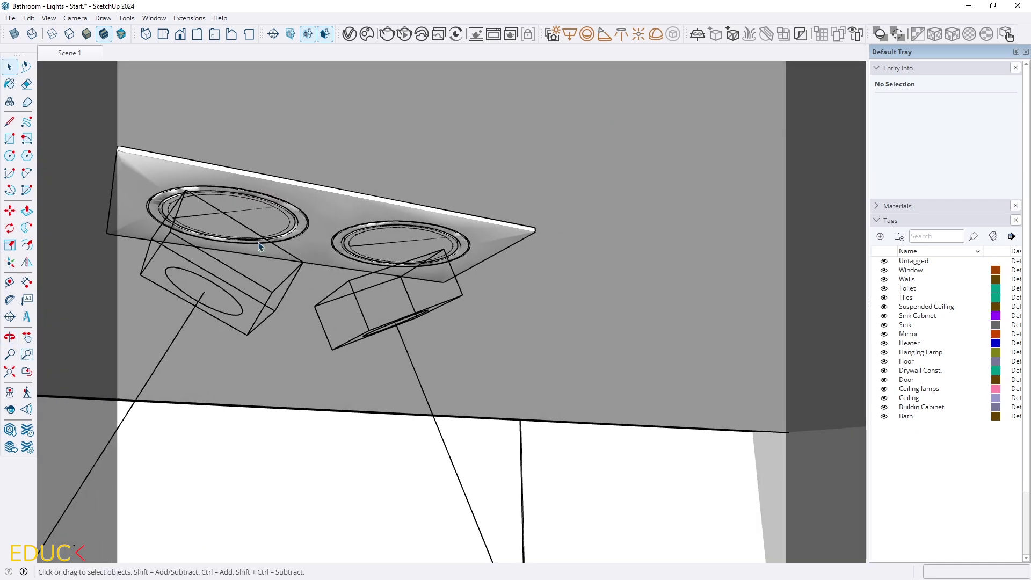
{"action": "scroll", "coordinate": [224, 200], "scroll_direction": "up", "scroll_amount": 4}
{"action": "scroll", "coordinate": [268, 199], "scroll_direction": "up", "scroll_amount": 1}
{"action": "double_click", "coordinate": [329, 196]}
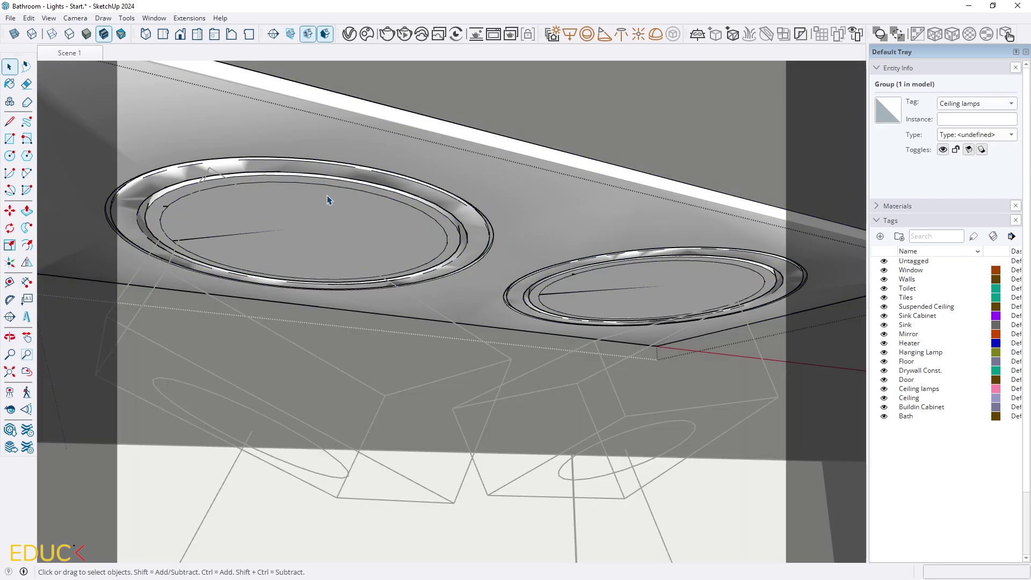
{"action": "left_click", "coordinate": [179, 203]}
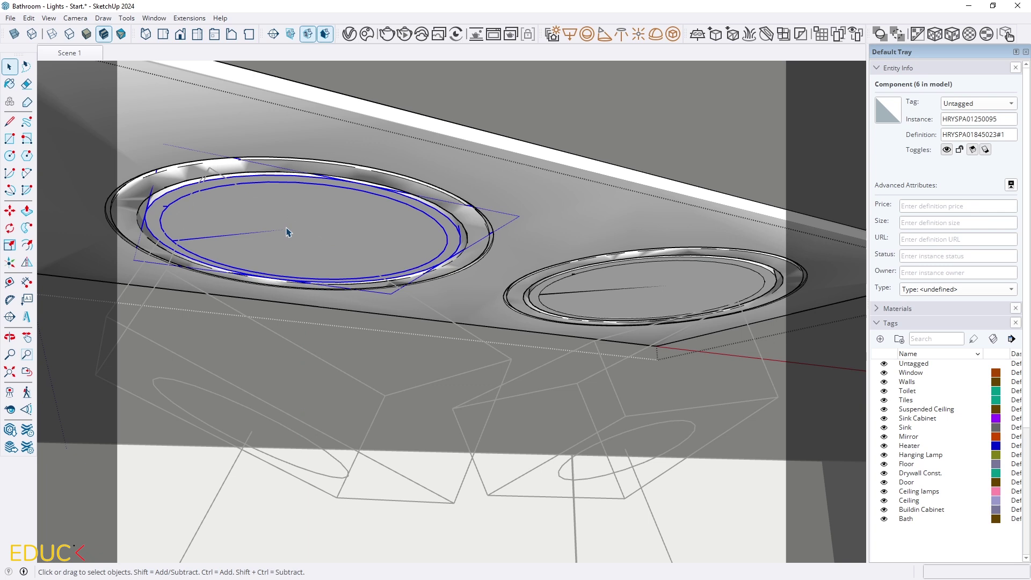
{"action": "left_click", "coordinate": [673, 34]}
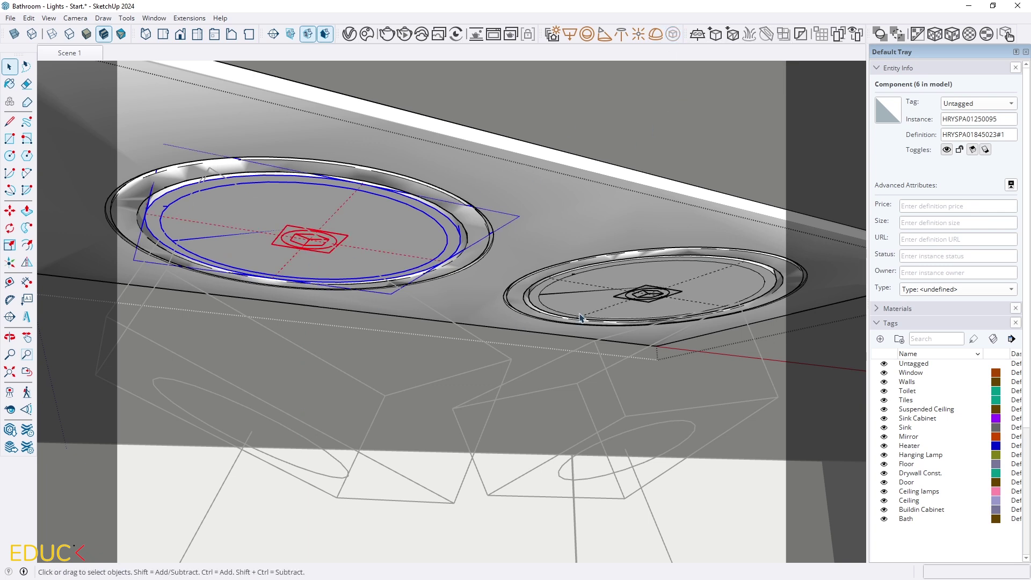
{"action": "scroll", "coordinate": [405, 333], "scroll_direction": "down", "scroll_amount": 5}
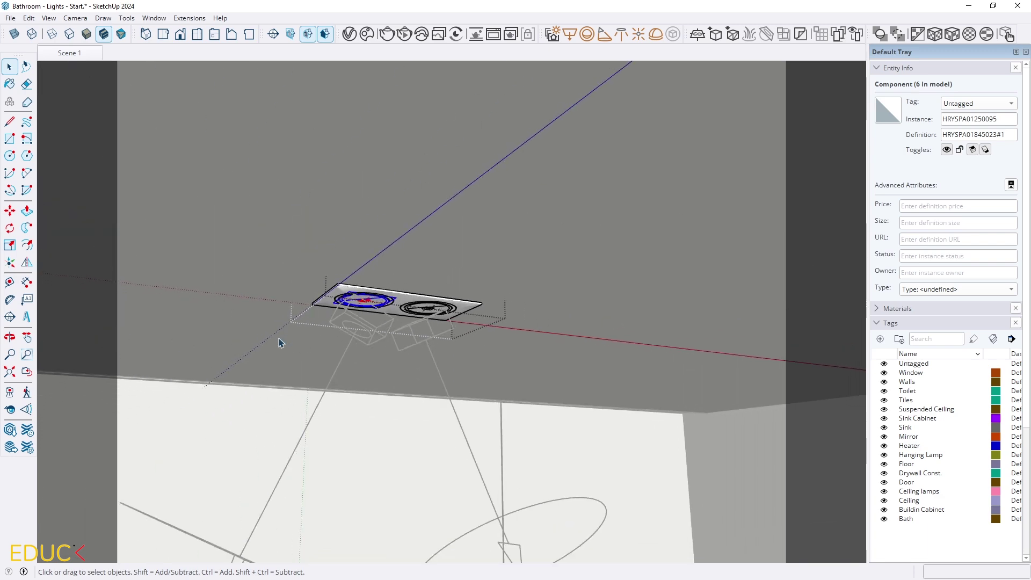
Step: Examine the mesh-light bulbs and IES lights in the ceiling lamps from close up and from further away
{"action": "middle_click_drag", "start_coordinate": [280, 344], "coordinate": [475, 236]}
{"action": "left_click", "coordinate": [541, 155]}
{"action": "scroll", "coordinate": [540, 155], "scroll_direction": "up", "scroll_amount": 3}
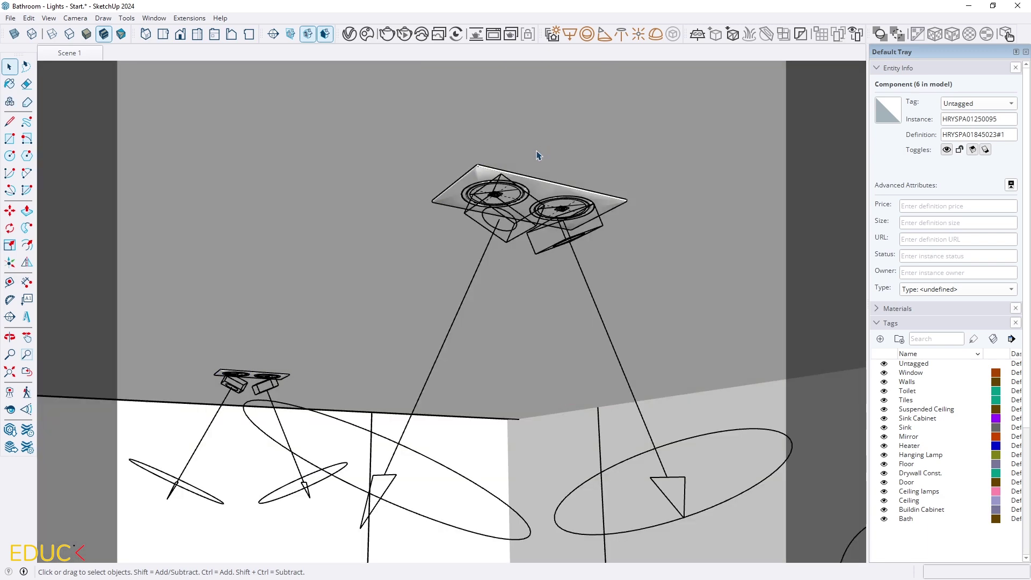
{"action": "scroll", "coordinate": [585, 222], "scroll_direction": "up", "scroll_amount": 2}
{"action": "scroll", "coordinate": [547, 172], "scroll_direction": "down", "scroll_amount": 1}
{"action": "scroll", "coordinate": [623, 102], "scroll_direction": "up", "scroll_amount": 4}
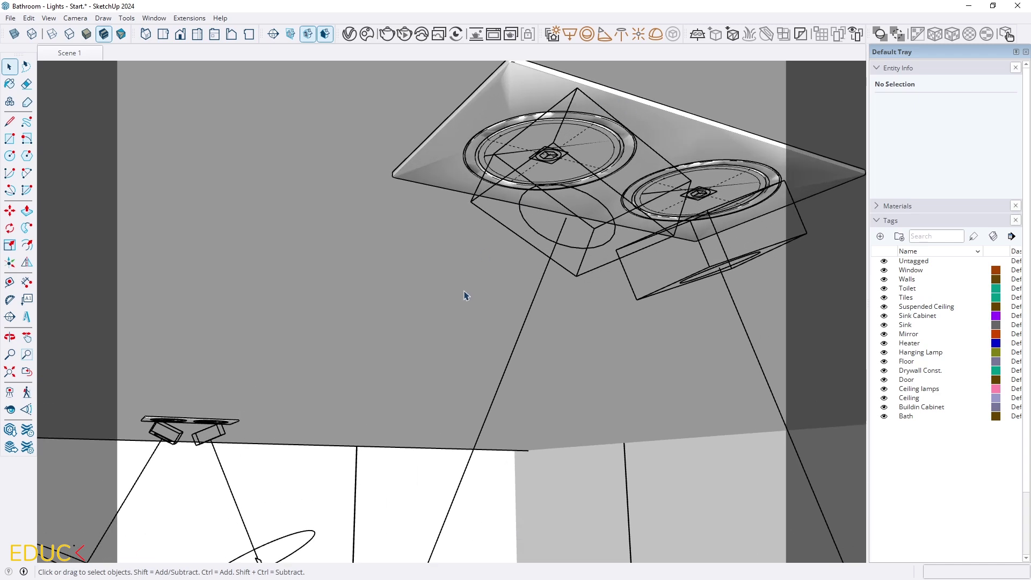
{"action": "scroll", "coordinate": [558, 126], "scroll_direction": "up", "scroll_amount": 2}
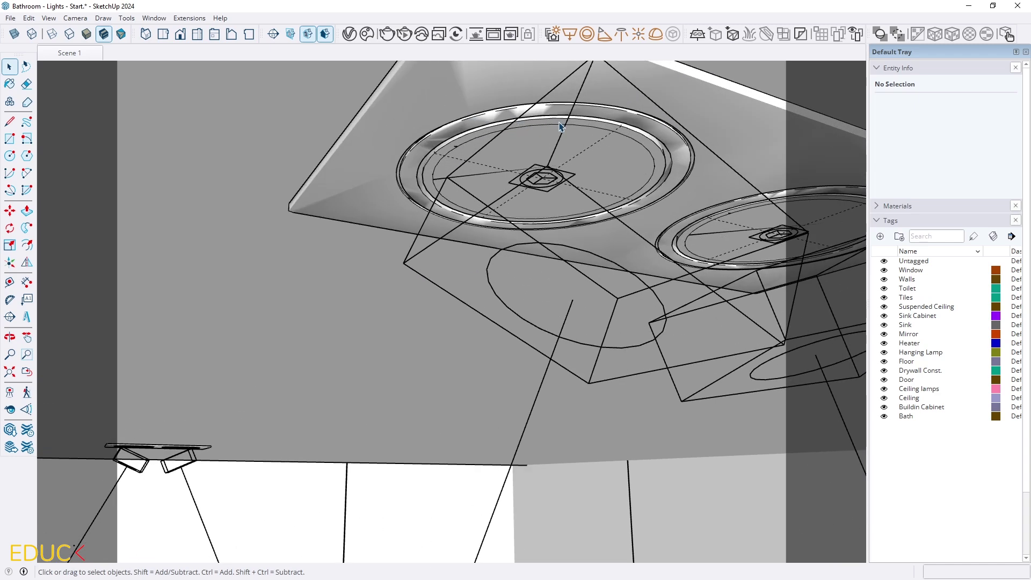
{"action": "scroll", "coordinate": [529, 211], "scroll_direction": "down", "scroll_amount": 6}
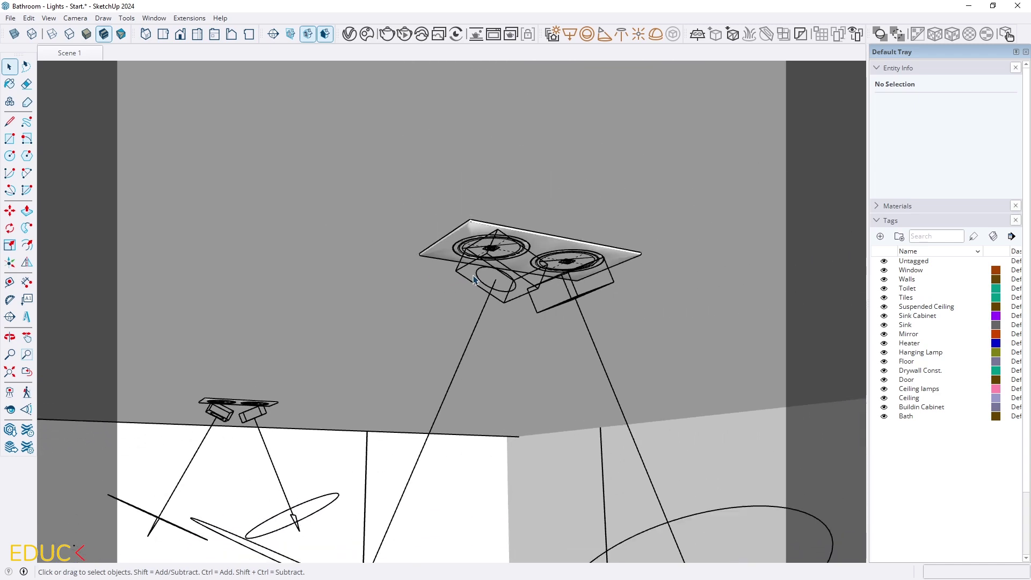
{"action": "middle_click_drag", "start_coordinate": [392, 332], "coordinate": [354, 357]}
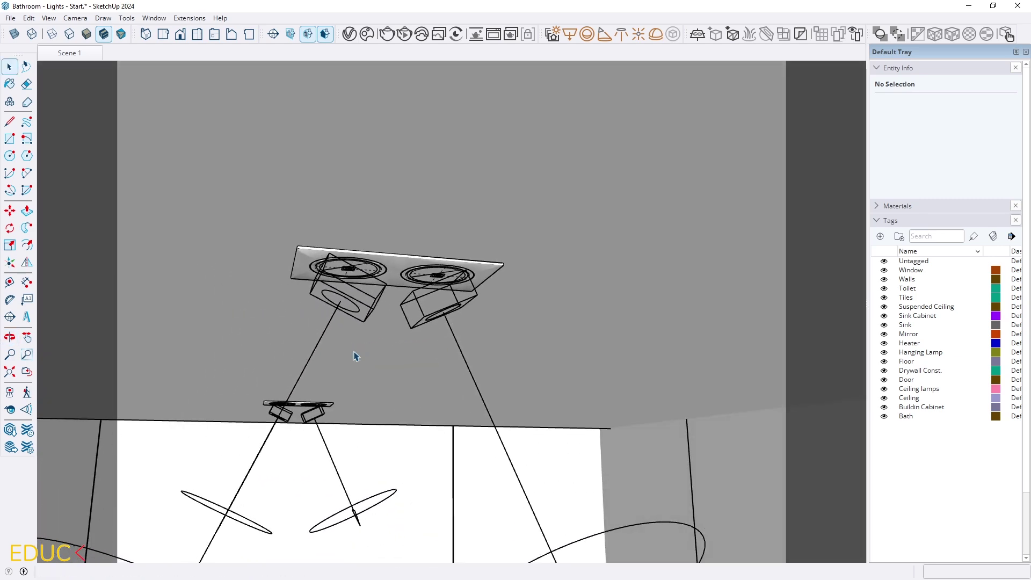
Step: Return to the Scene 1 view and rename the ceiling lamps' mesh light as LED Ceiling in the V-Ray Asset Editor
{"action": "left_click", "coordinate": [84, 55]}
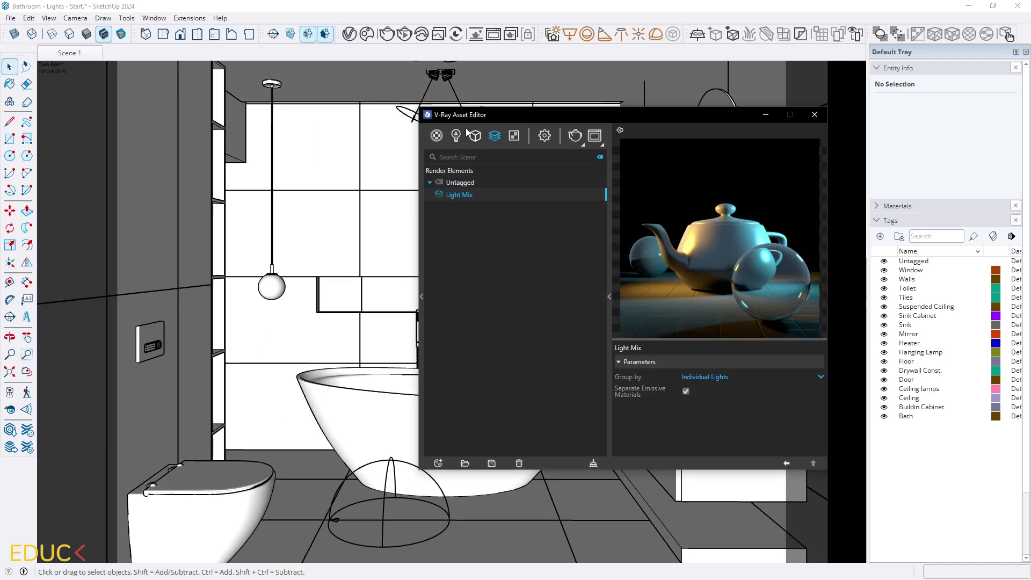
{"action": "left_click", "coordinate": [457, 136]}
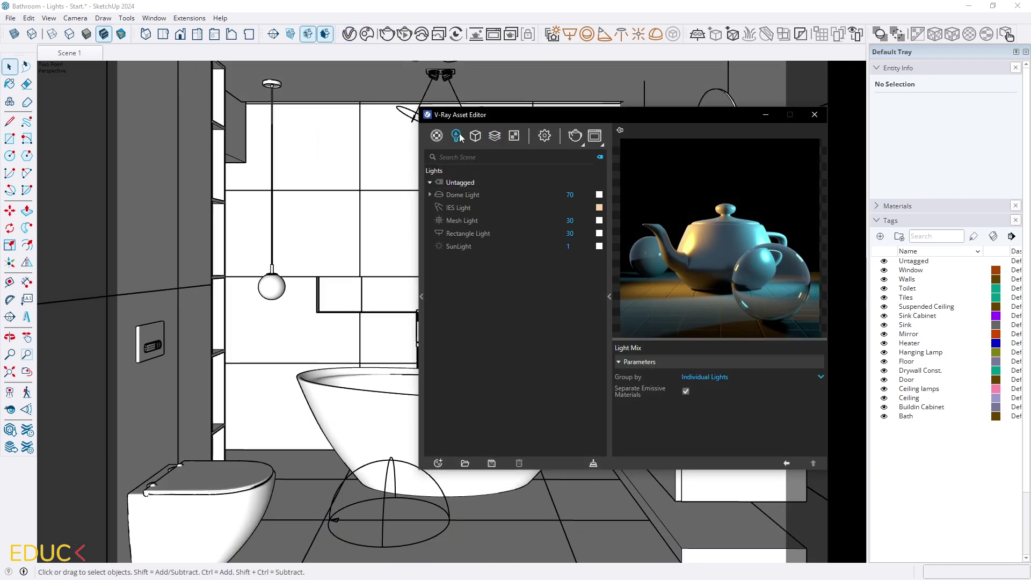
{"action": "left_click", "coordinate": [460, 221]}
{"action": "double_click", "coordinate": [468, 219]}
{"action": "type", "text": "LED Ceiling"}
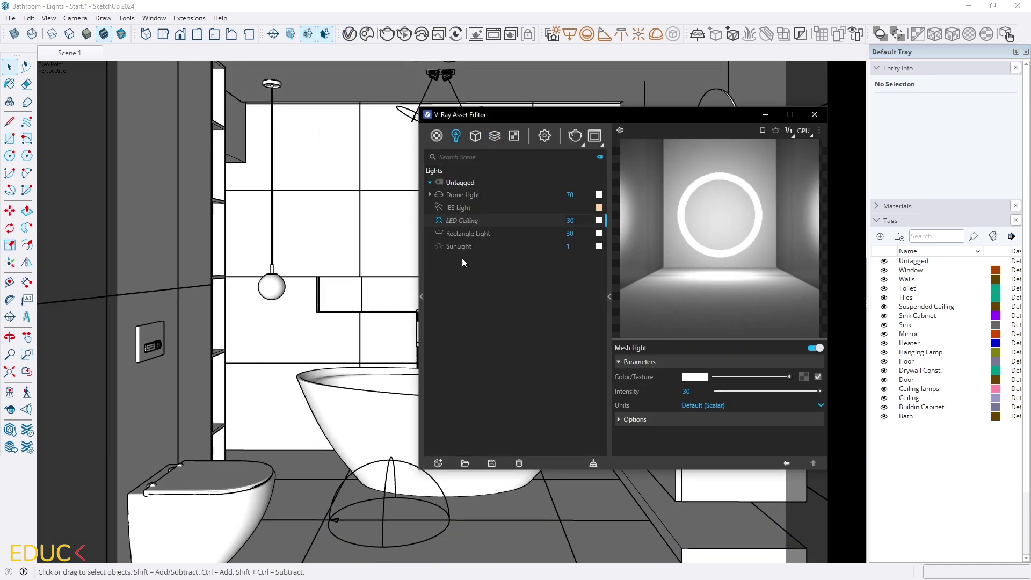
{"action": "key", "text": "Return"}
{"action": "left_click", "coordinate": [780, 117]}
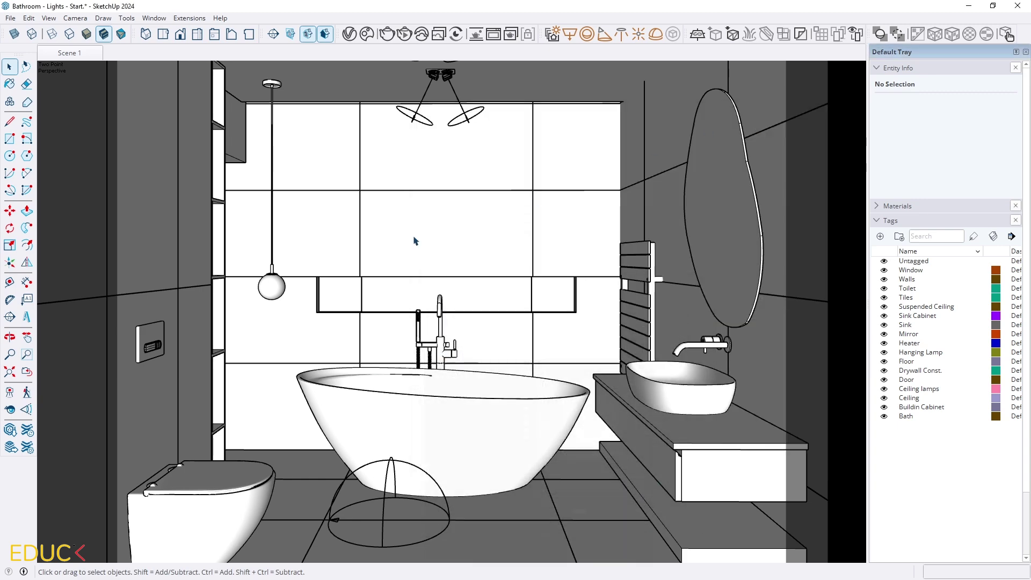
Step: Convert the hanging lamp's sphere group into a V-Ray mesh light
{"action": "scroll", "coordinate": [279, 298], "scroll_direction": "up", "scroll_amount": 8}
{"action": "left_click", "coordinate": [281, 293]}
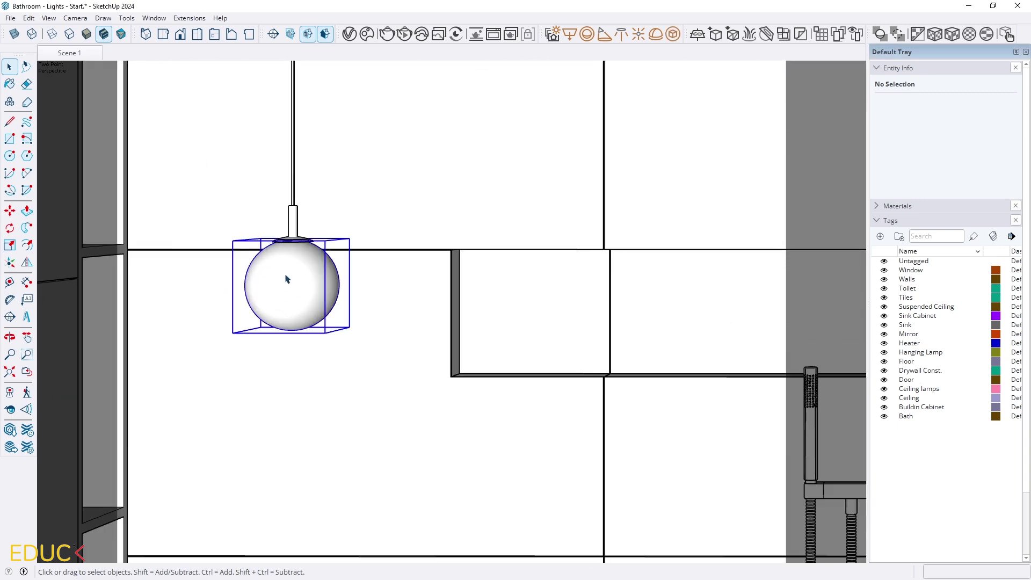
{"action": "scroll", "coordinate": [287, 277], "scroll_direction": "up", "scroll_amount": 2}
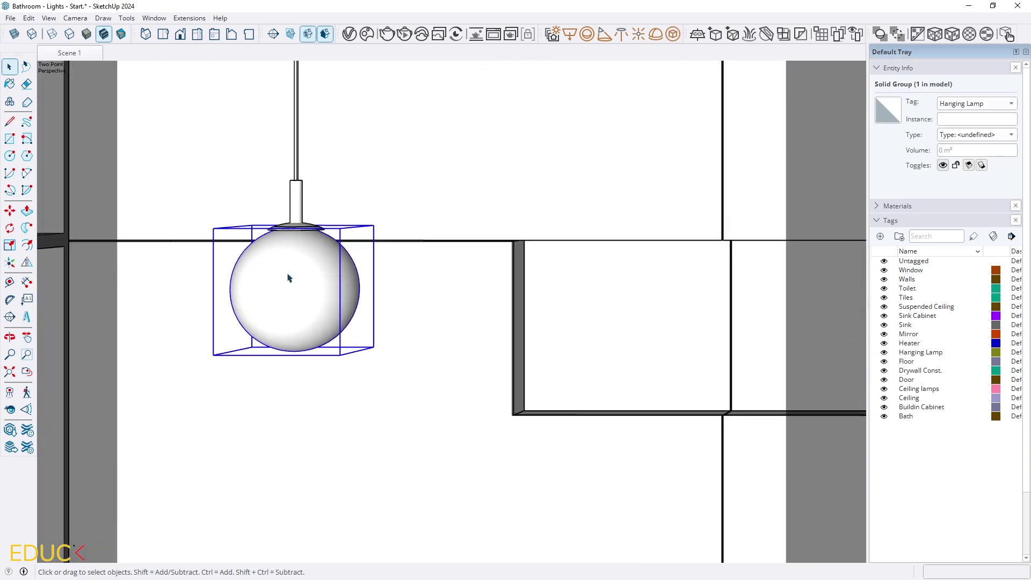
{"action": "left_click", "coordinate": [679, 35]}
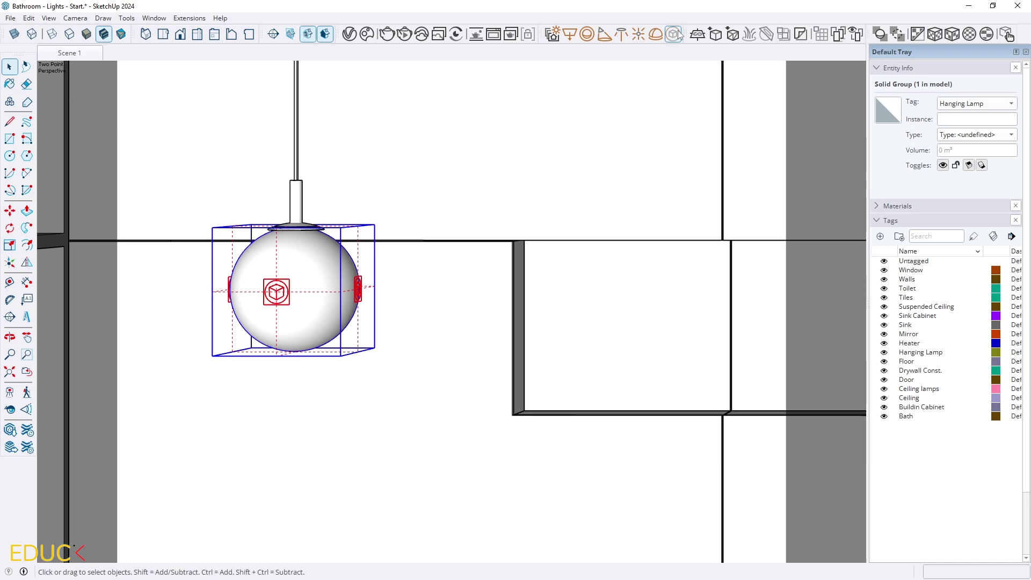
Step: Rename the hanging lamp's new mesh light as Hanging Lamp in the V-Ray Asset Editor
{"action": "left_click", "coordinate": [350, 35]}
{"action": "double_click", "coordinate": [475, 233]}
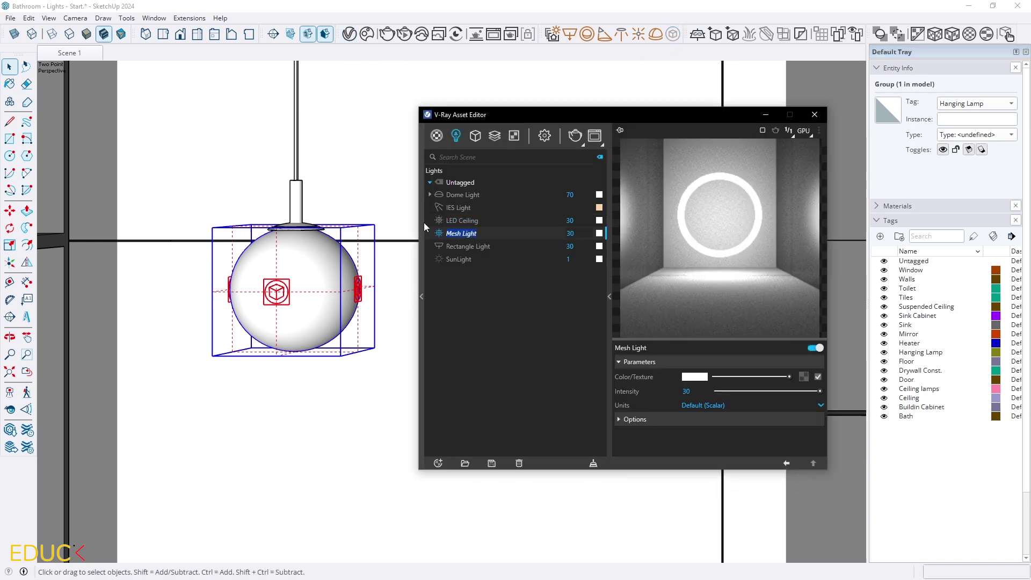
{"action": "type", "text": "Hanging Lamp"}
{"action": "key", "text": "Return"}
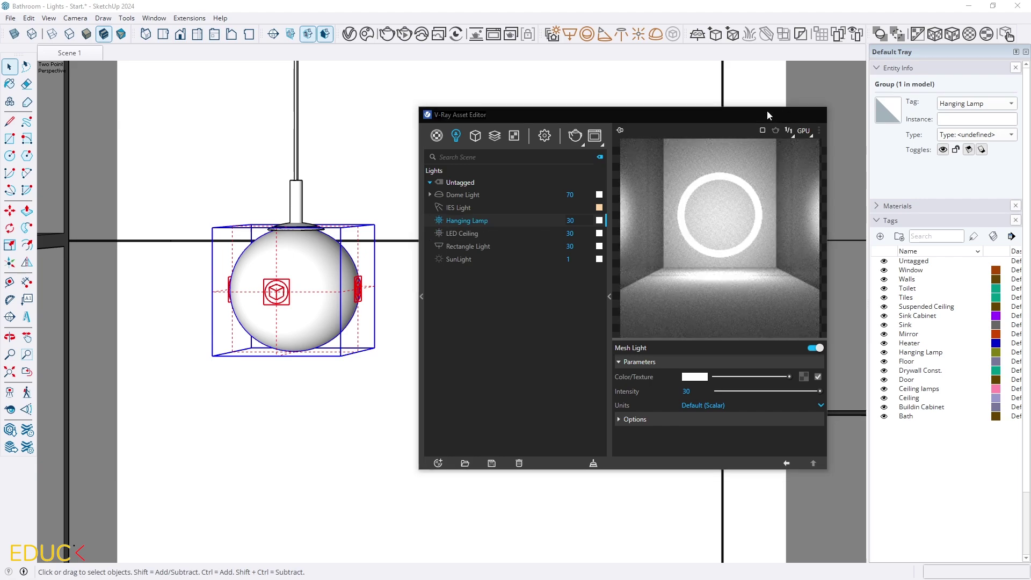
{"action": "left_click", "coordinate": [766, 114]}
Step: Move the mirror group away from the side wall into the room so its back is accessible
{"action": "scroll", "coordinate": [159, 278], "scroll_direction": "down", "scroll_amount": 6}
{"action": "scroll", "coordinate": [521, 280], "scroll_direction": "down", "scroll_amount": 5}
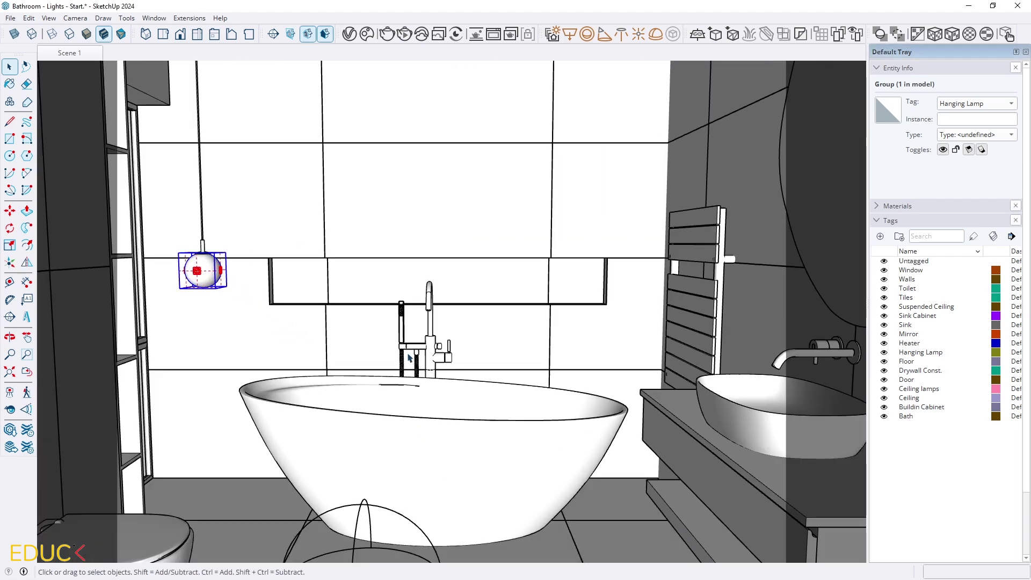
{"action": "scroll", "coordinate": [674, 211], "scroll_direction": "up", "scroll_amount": 8}
{"action": "middle_click_drag", "start_coordinate": [694, 246], "coordinate": [671, 310]}
{"action": "left_click", "coordinate": [214, 289]}
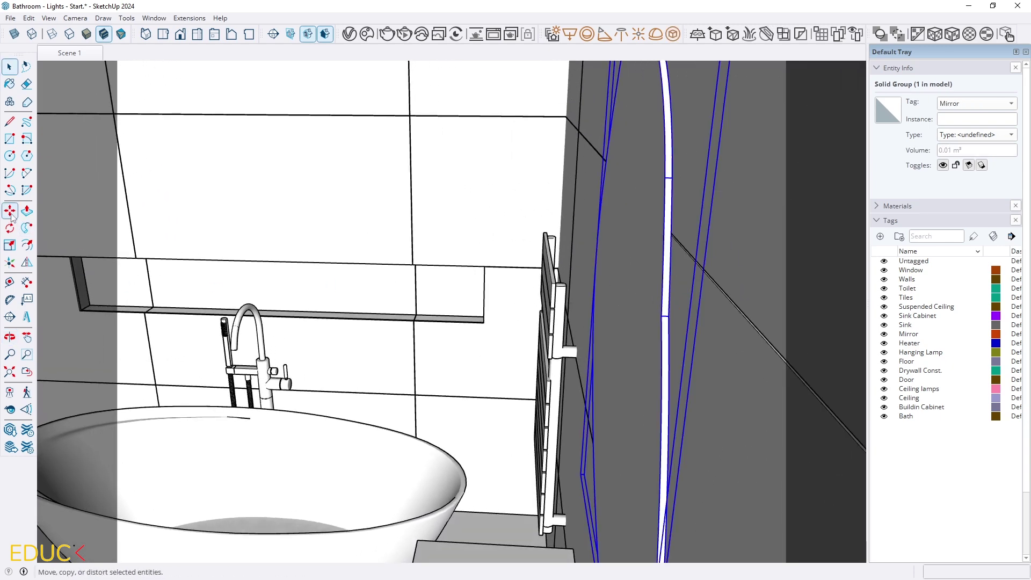
{"action": "key", "text": "m"}
{"action": "middle_click_drag", "start_coordinate": [424, 208], "coordinate": [301, 210]}
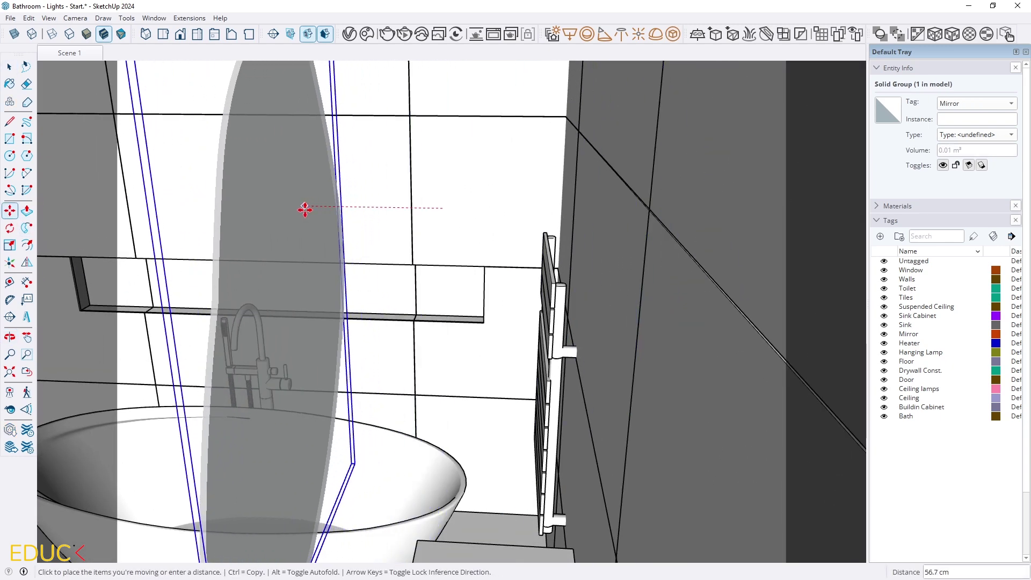
{"action": "scroll", "coordinate": [417, 280], "scroll_direction": "down", "scroll_amount": 4}
{"action": "middle_click_drag", "start_coordinate": [417, 279], "coordinate": [56, 92]}
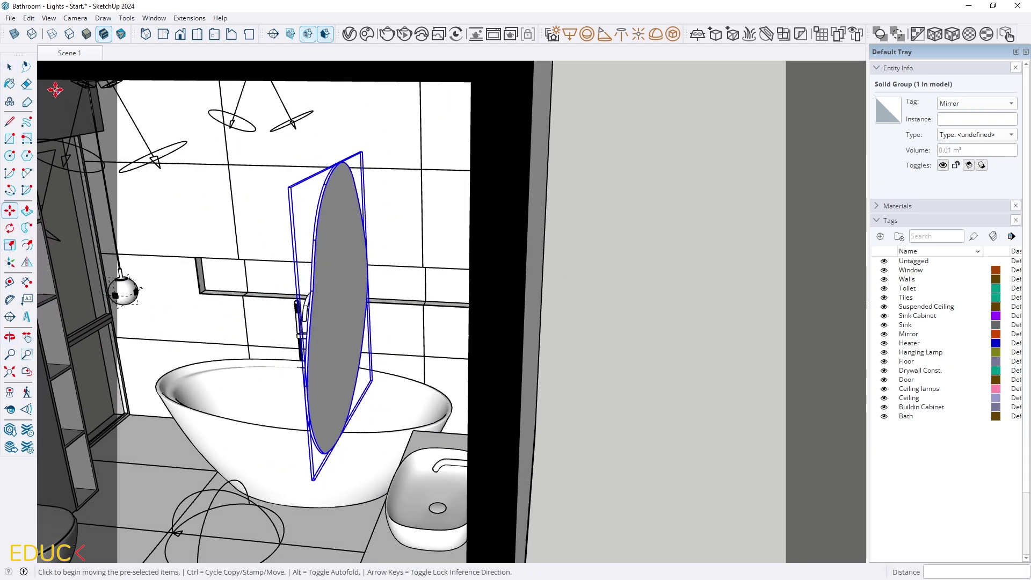
{"action": "left_click", "coordinate": [9, 66]}
Step: Open the mirror group and offset the edge of its back face inward by 1.5 cm
{"action": "scroll", "coordinate": [357, 239], "scroll_direction": "up", "scroll_amount": 2}
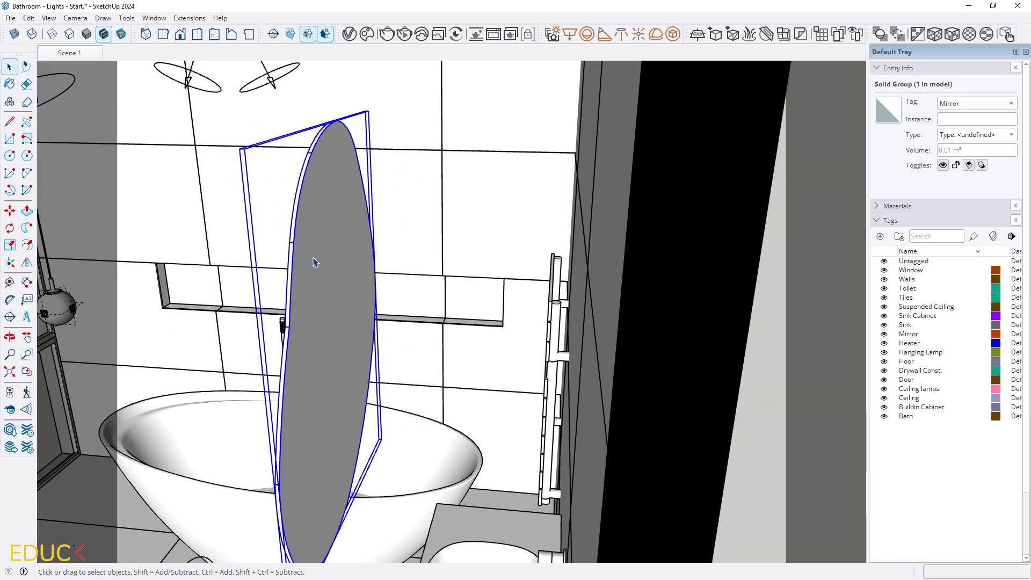
{"action": "scroll", "coordinate": [319, 175], "scroll_direction": "up", "scroll_amount": 2}
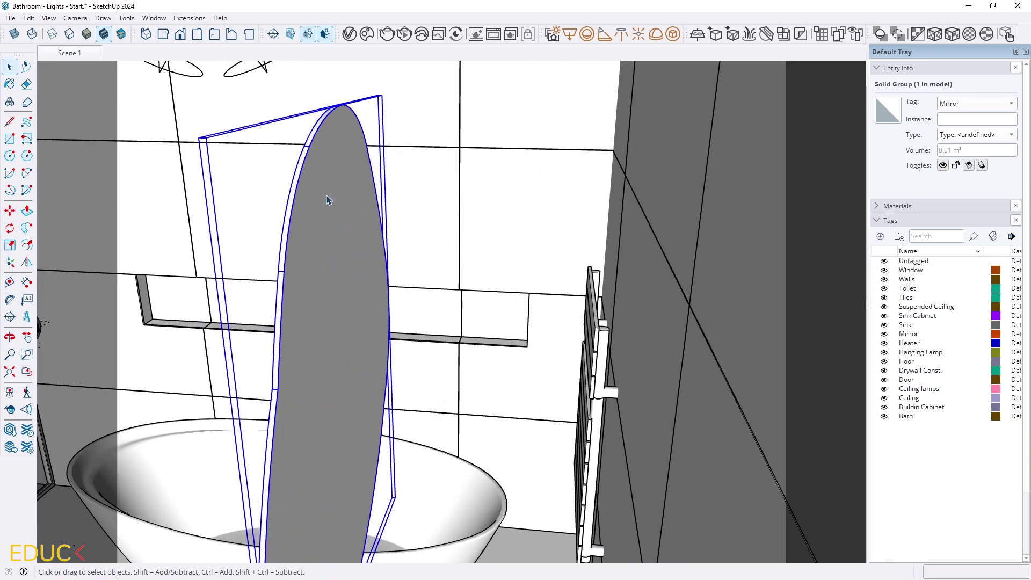
{"action": "double_click", "coordinate": [327, 188]}
{"action": "scroll", "coordinate": [324, 173], "scroll_direction": "up", "scroll_amount": 2}
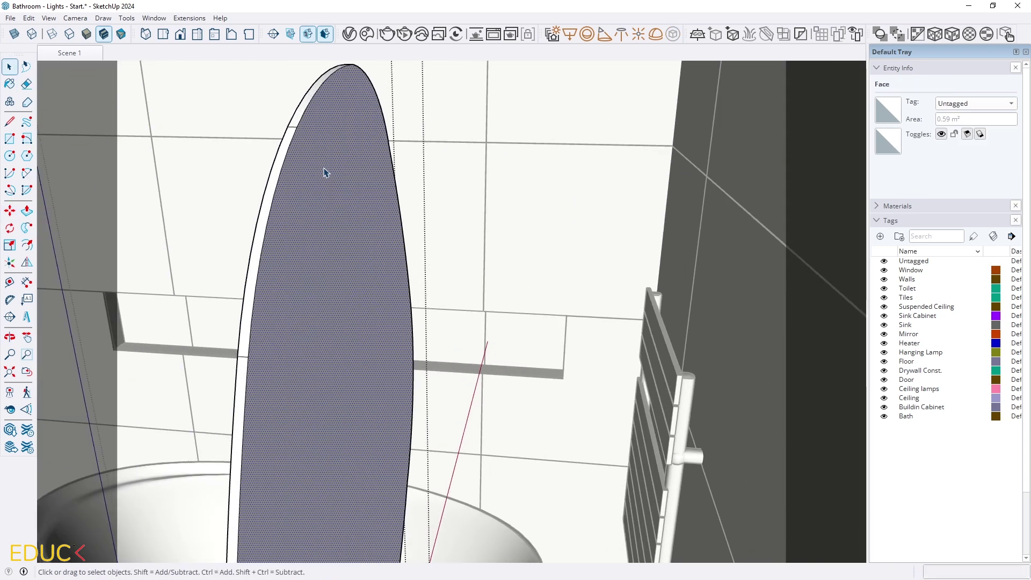
{"action": "left_click", "coordinate": [27, 246]}
{"action": "left_click", "coordinate": [274, 195]}
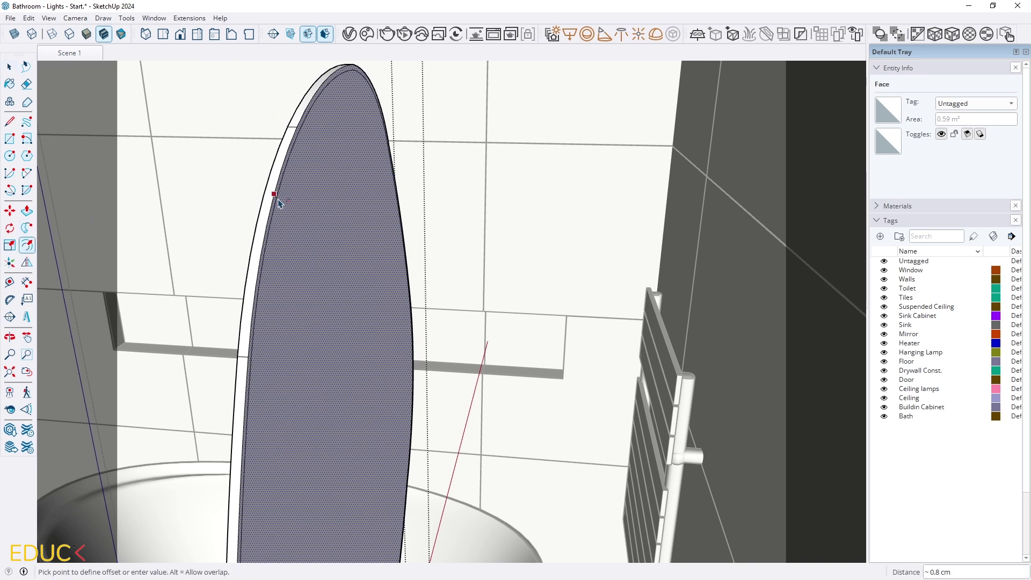
{"action": "type", "text": "1."}
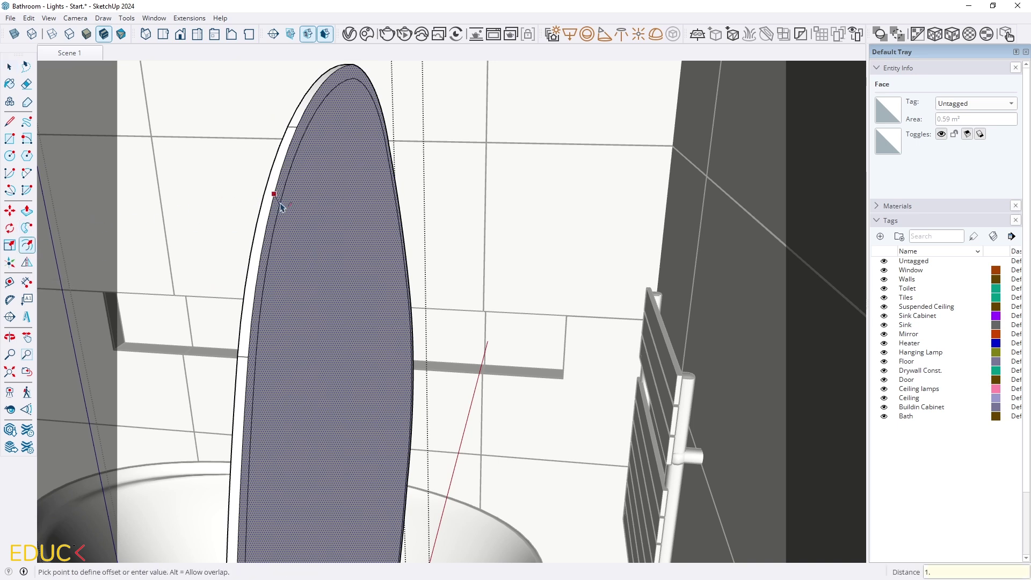
{"action": "type", "text": "5"}
{"action": "key", "text": "Return"}
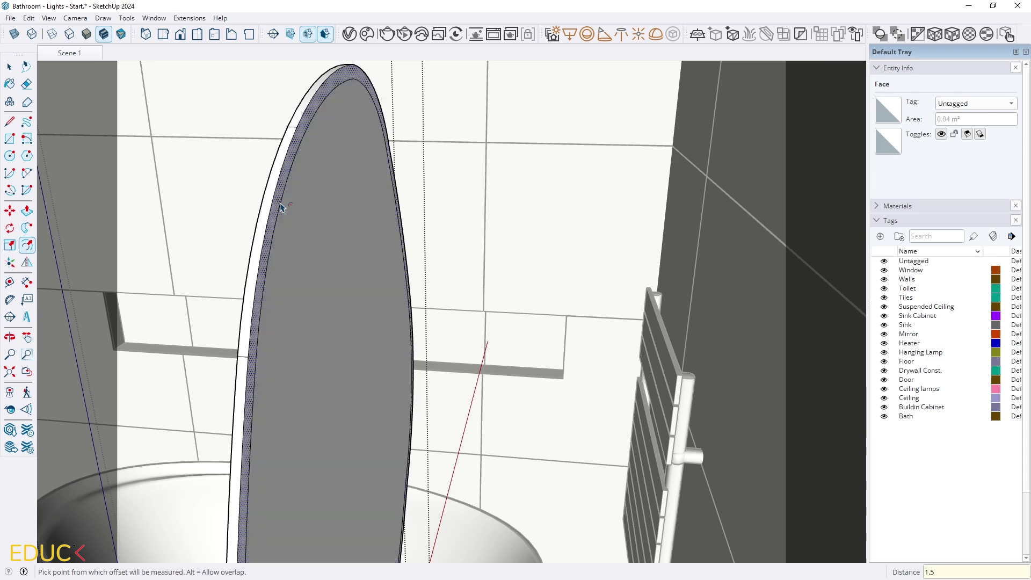
Step: Push/pull the inner back face of the mirror outward, leaving a recessed strip around its edge
{"action": "key", "text": "space"}
{"action": "left_click", "coordinate": [369, 220]}
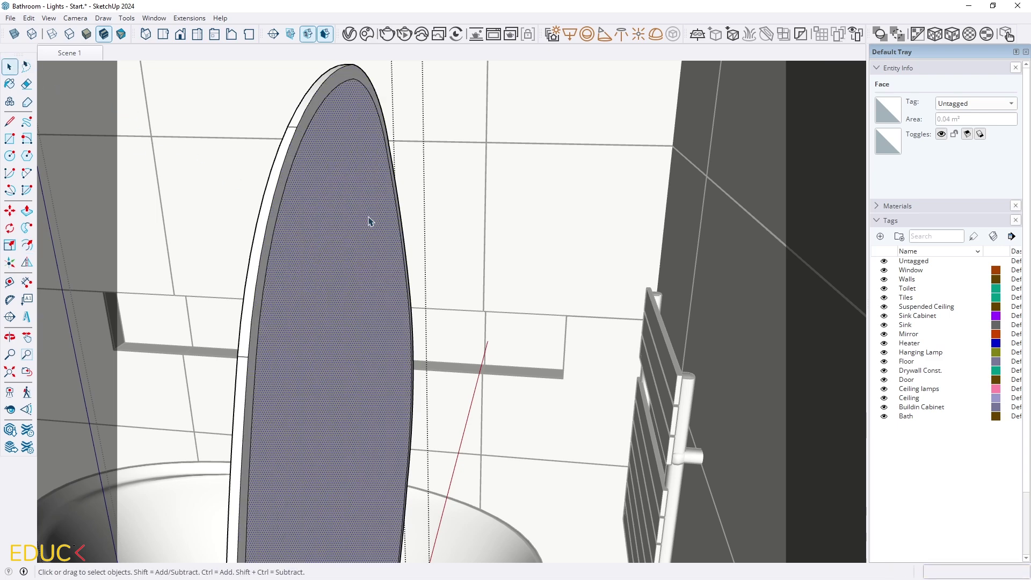
{"action": "left_click", "coordinate": [27, 211]}
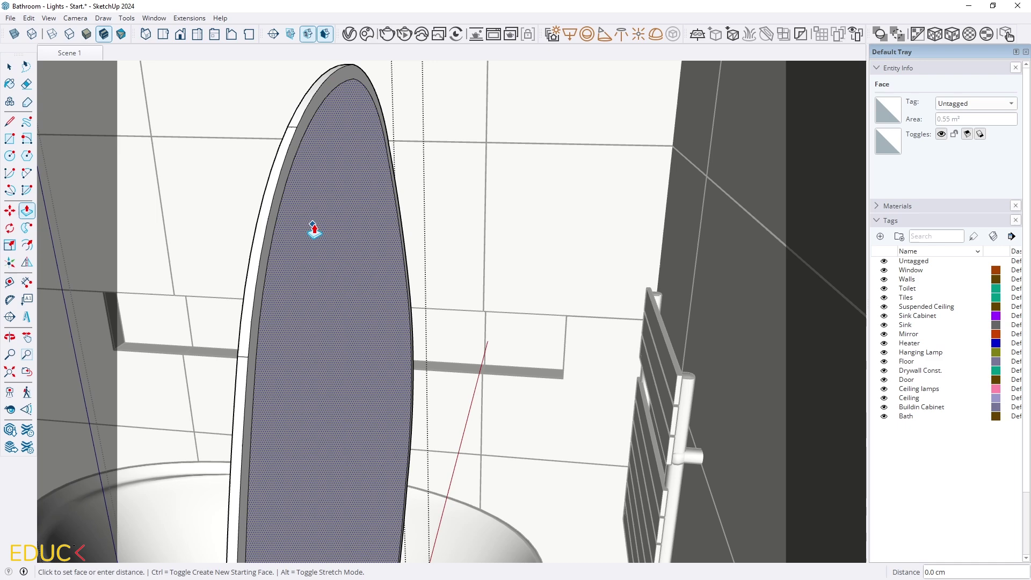
{"action": "mouse_move", "coordinate": [318, 232]}
{"action": "left_mouse_down"}
{"action": "mouse_move", "coordinate": [421, 237]}
{"action": "mouse_move", "coordinate": [324, 235]}
{"action": "left_mouse_up"}
{"action": "key", "text": "space"}
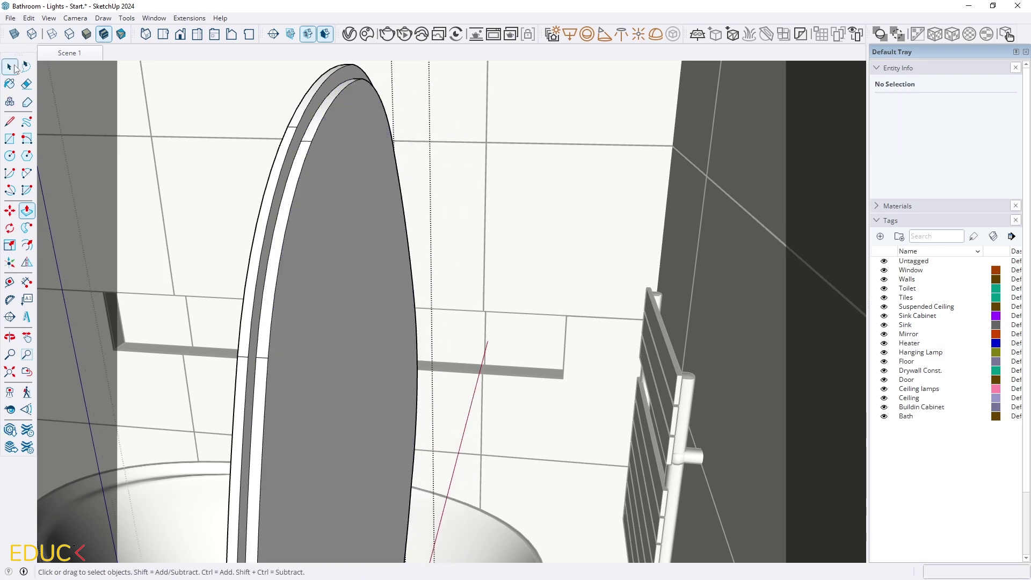
Step: Select the recessed strip face behind the mirror and create a V-Ray Emissive material with intensity 5
{"action": "left_click", "coordinate": [322, 122]}
{"action": "middle_click_drag", "start_coordinate": [322, 123], "coordinate": [271, 148]}
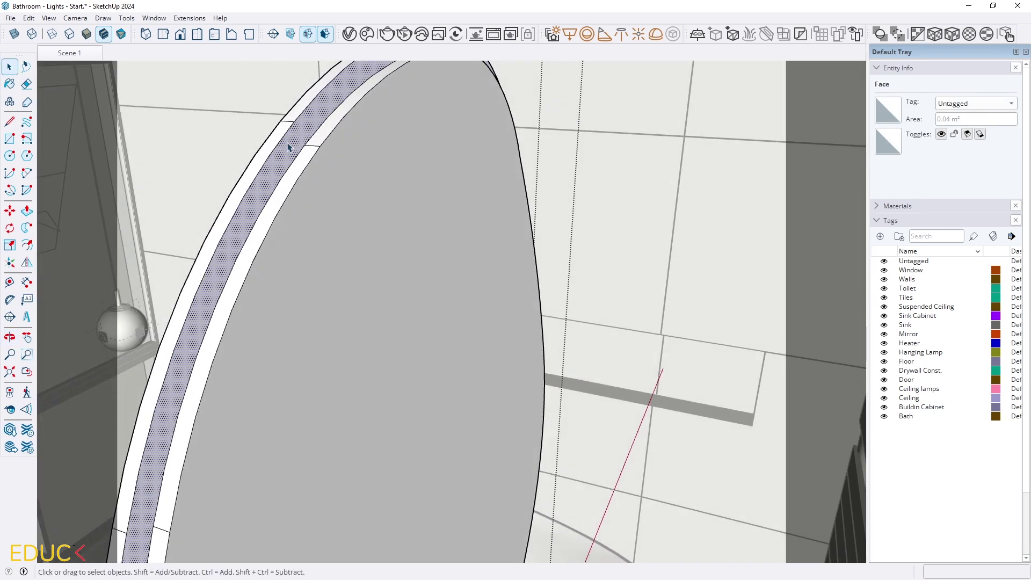
{"action": "left_click", "coordinate": [355, 33]}
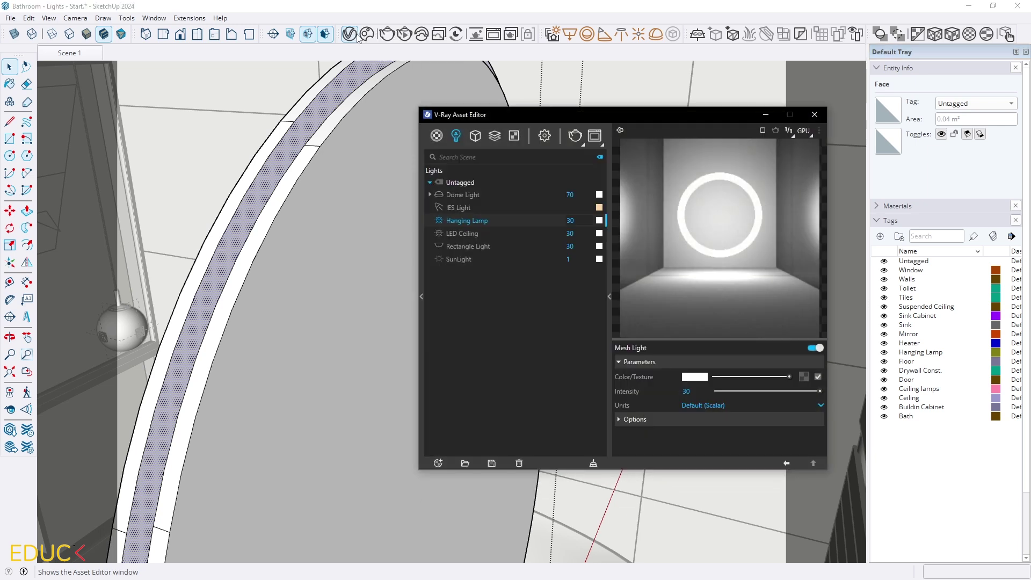
{"action": "left_click", "coordinate": [436, 135]}
{"action": "left_click", "coordinate": [438, 462]}
{"action": "mouse_move", "coordinate": [469, 449]}
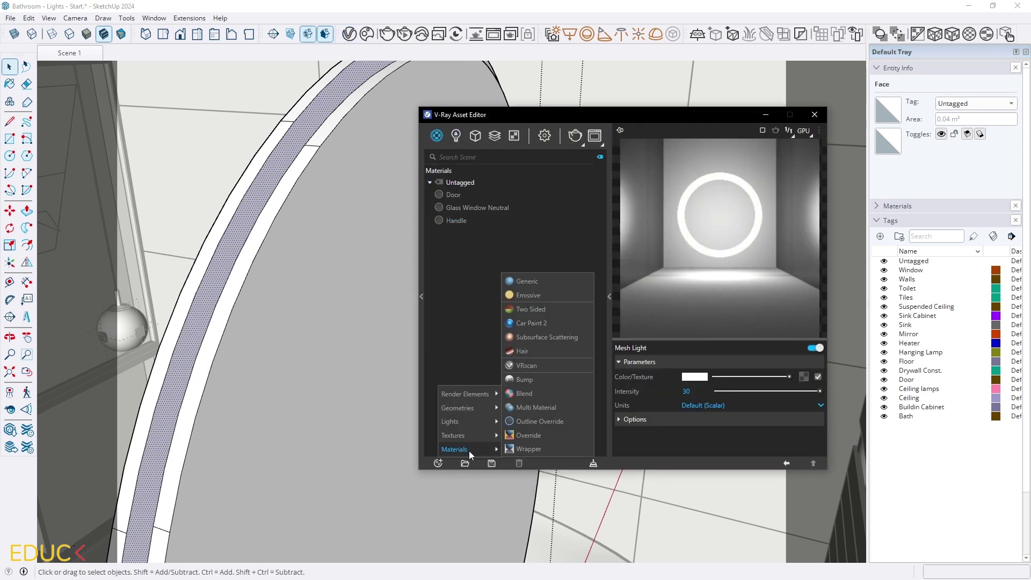
{"action": "left_click", "coordinate": [538, 294]}
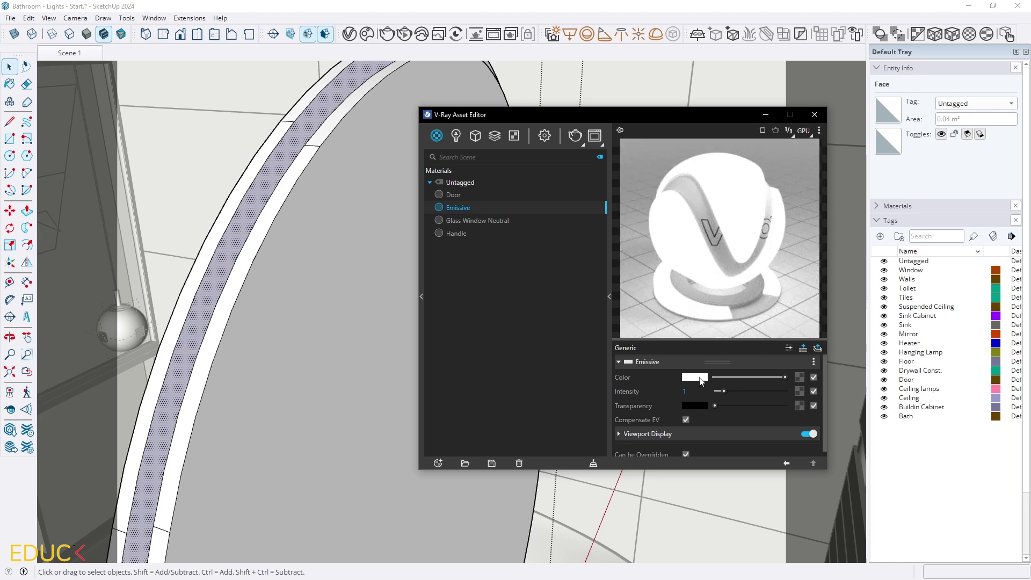
{"action": "left_click_drag", "start_coordinate": [720, 392], "coordinate": [751, 392]}
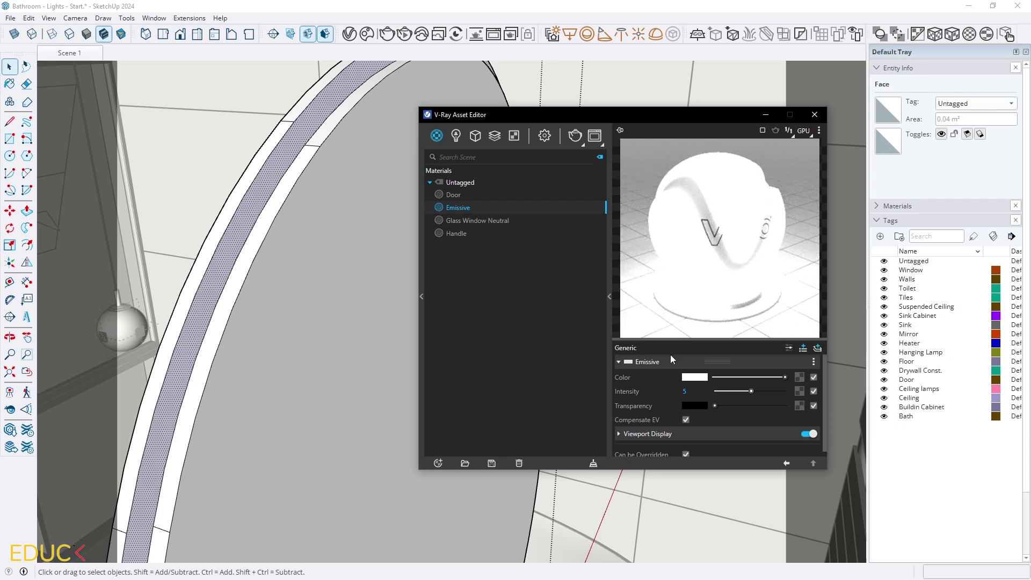
Step: Apply the Emissive material to the selected strip face around the mirror's back
{"action": "left_click", "coordinate": [766, 114]}
{"action": "left_click", "coordinate": [349, 34]}
{"action": "right_click", "coordinate": [461, 213]}
{"action": "left_click", "coordinate": [476, 226]}
{"action": "left_click", "coordinate": [766, 114]}
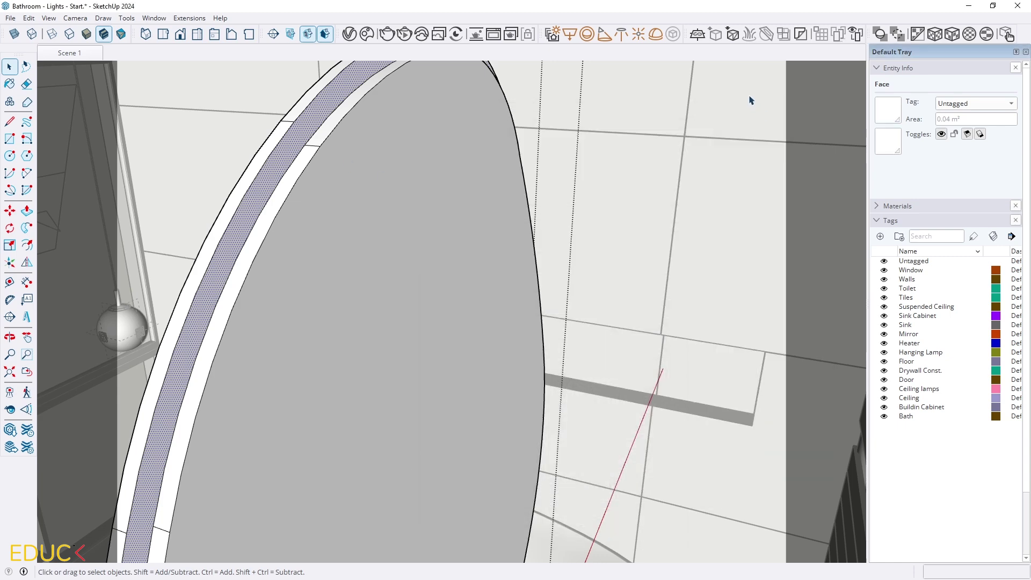
Step: Close the mirror group and move it 50 cm back to the wall, leaving it 2 cm off the wall surface
{"action": "middle_click_drag", "start_coordinate": [748, 98], "coordinate": [419, 305]}
{"action": "scroll", "coordinate": [418, 305], "scroll_direction": "down", "scroll_amount": 2}
{"action": "left_click", "coordinate": [417, 218]}
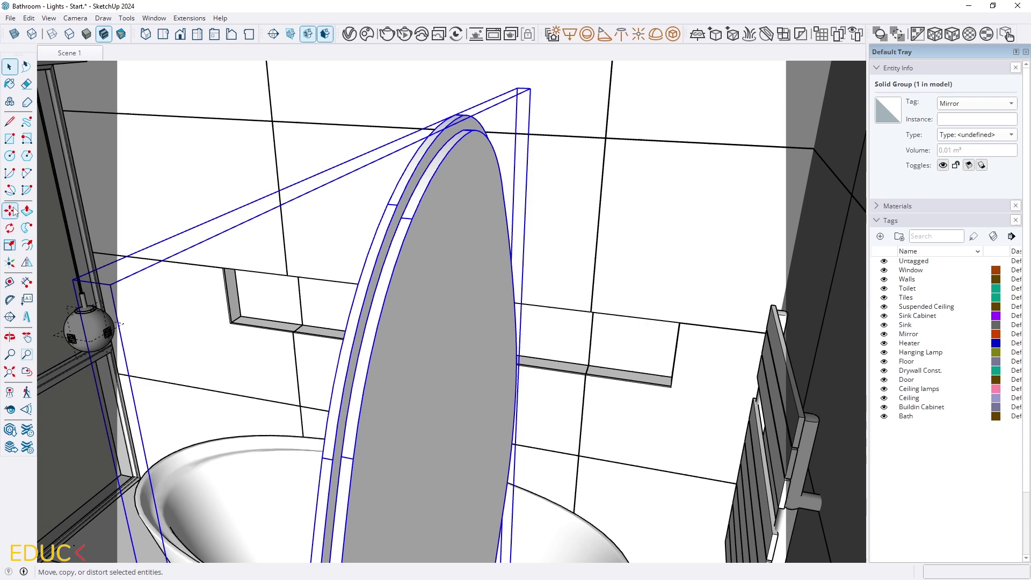
{"action": "key", "text": "m"}
{"action": "scroll", "coordinate": [417, 218], "scroll_direction": "up", "scroll_amount": 4}
{"action": "left_click", "coordinate": [416, 217]}
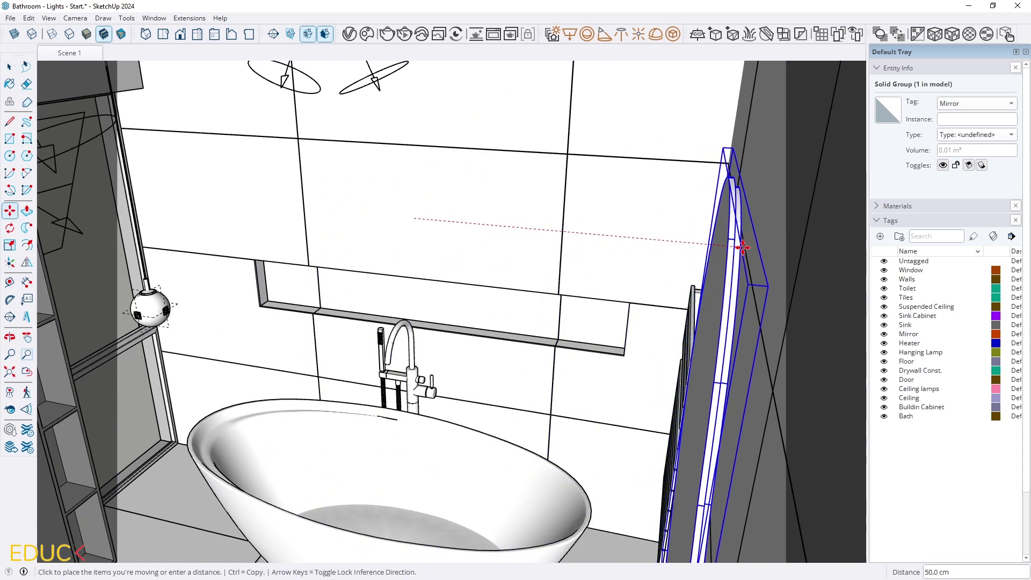
{"action": "scroll", "coordinate": [795, 244], "scroll_direction": "up", "scroll_amount": 1}
{"action": "left_click", "coordinate": [802, 234]}
{"action": "scroll", "coordinate": [802, 231], "scroll_direction": "up", "scroll_amount": 4}
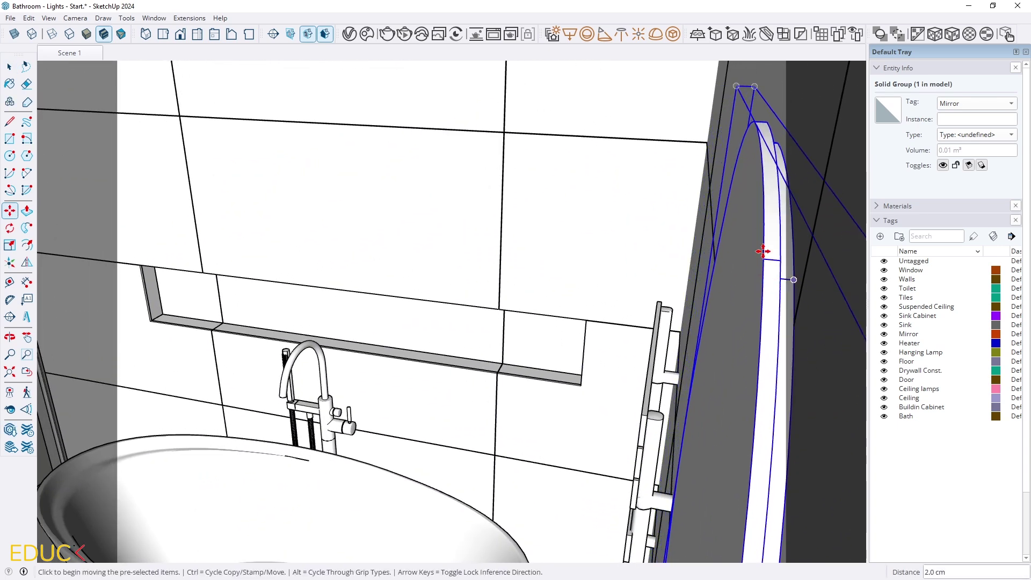
{"action": "scroll", "coordinate": [767, 252], "scroll_direction": "up", "scroll_amount": 2}
{"action": "middle_click_drag", "start_coordinate": [732, 248], "coordinate": [640, 243]}
{"action": "scroll", "coordinate": [732, 248], "scroll_direction": "down", "scroll_amount": 6}
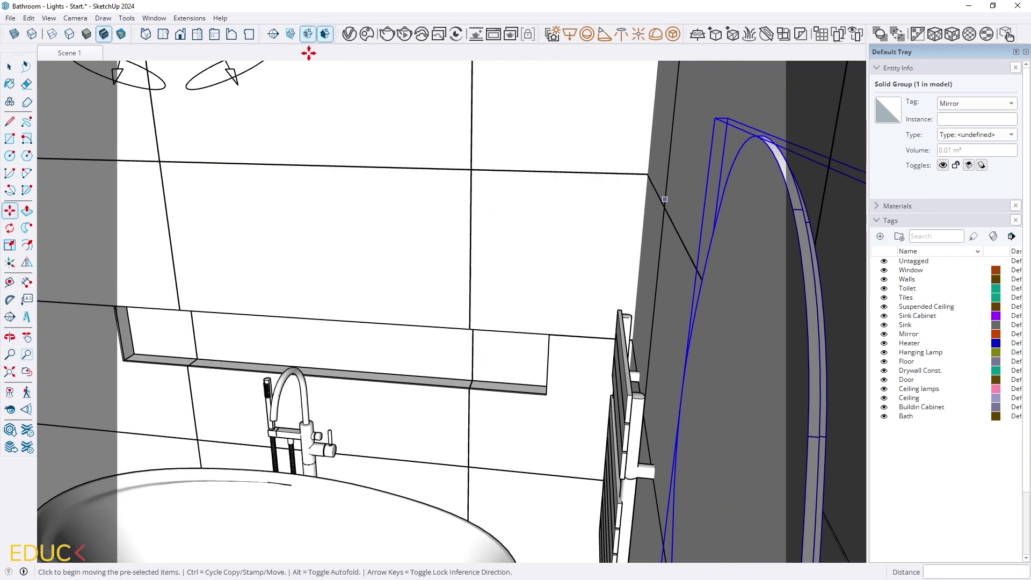
Step: Return to the Scene 1 camera and run a test render to check the mirror's LED strip, then stop it
{"action": "left_click", "coordinate": [85, 58]}
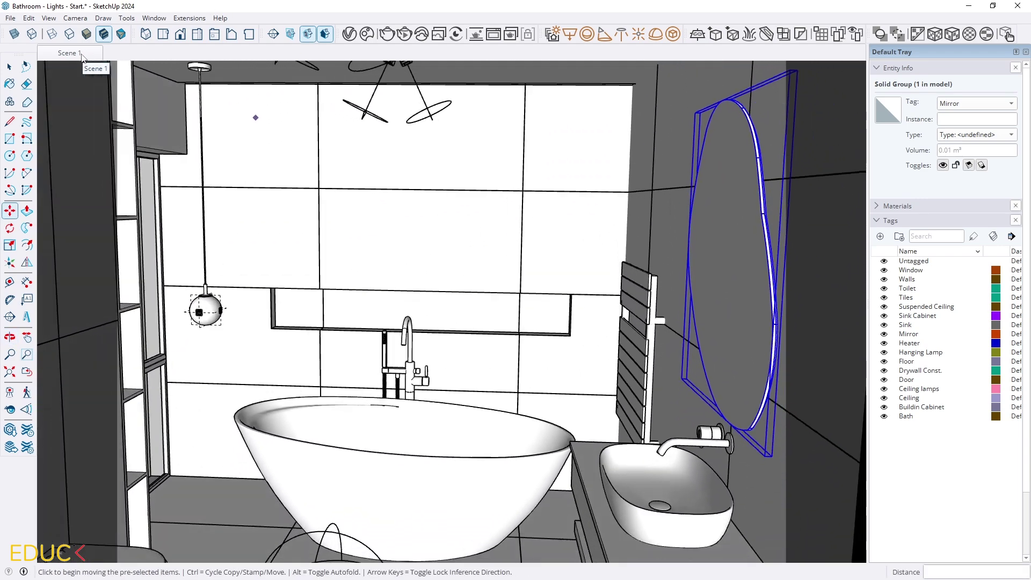
{"action": "left_click", "coordinate": [389, 34]}
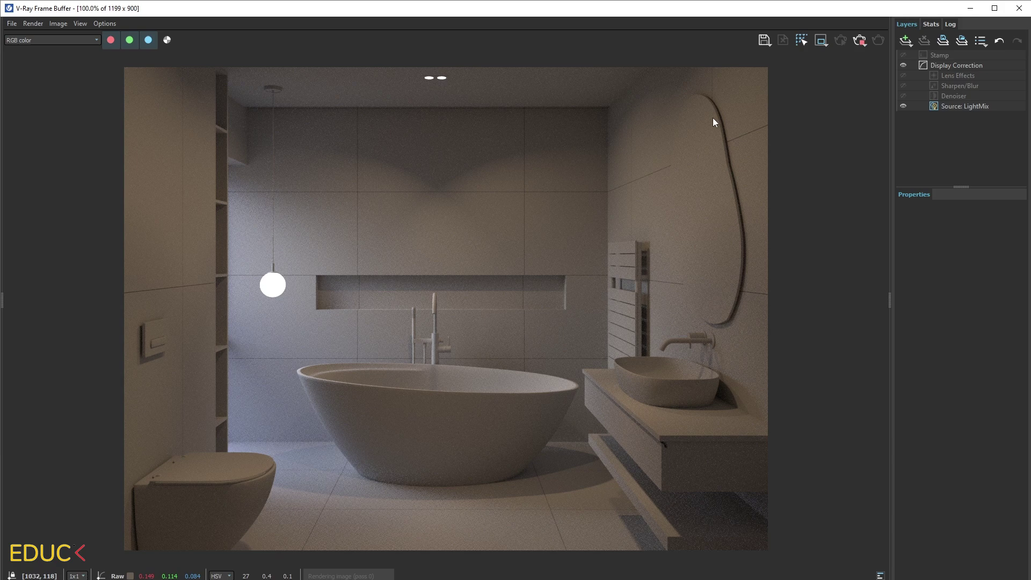
{"action": "left_click", "coordinate": [859, 41]}
{"action": "left_click", "coordinate": [1019, 8]}
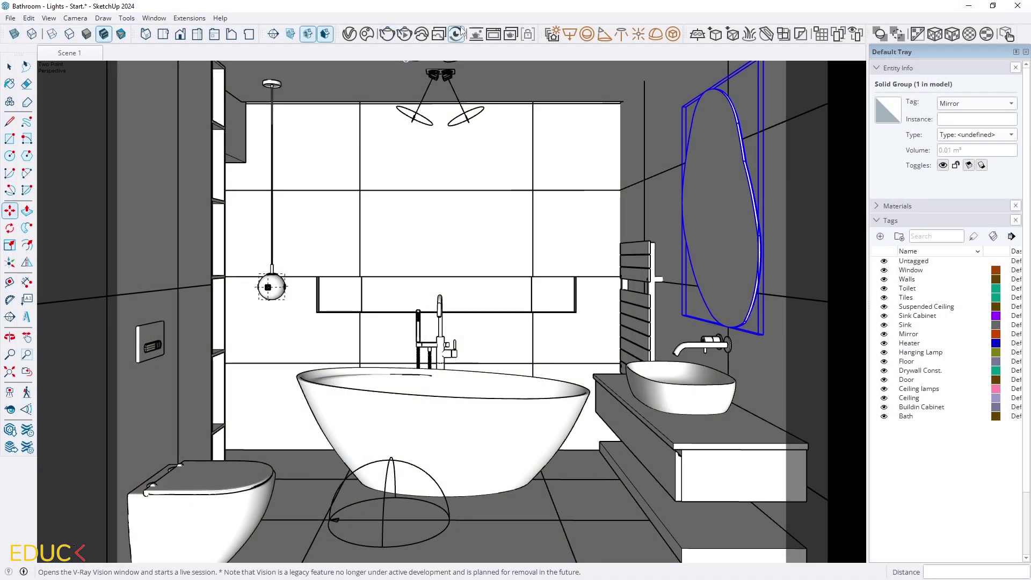
Step: In the render settings' Material Override, enable preserving Self-illumination
{"action": "left_click", "coordinate": [349, 36]}
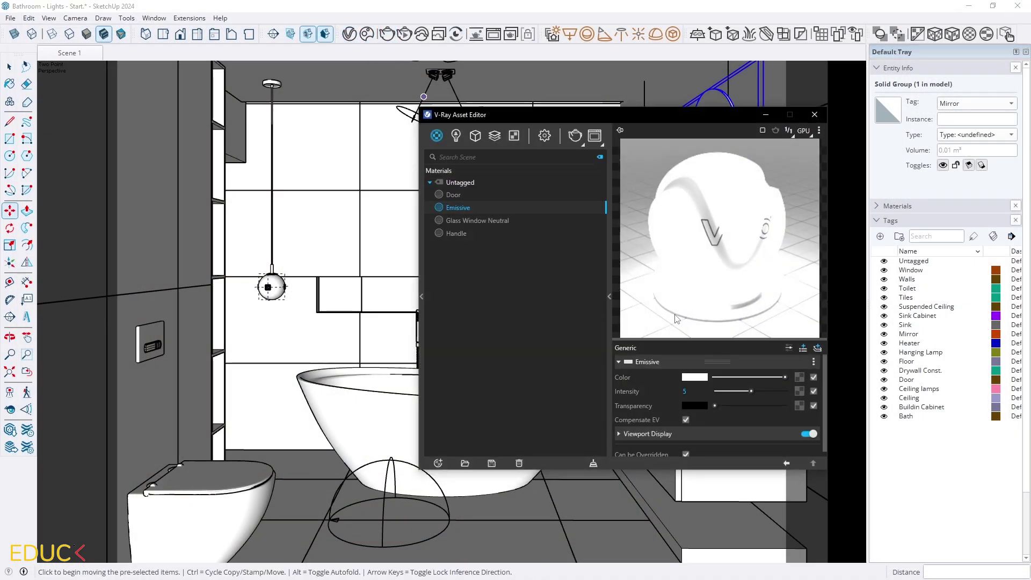
{"action": "left_click", "coordinate": [543, 136]}
{"action": "left_click", "coordinate": [474, 311]}
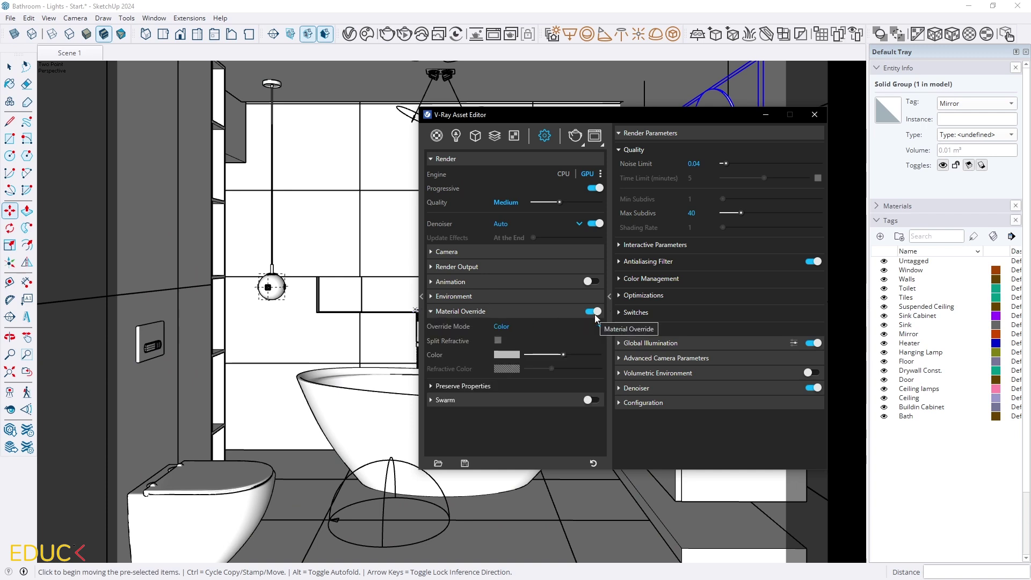
{"action": "left_click", "coordinate": [474, 388]}
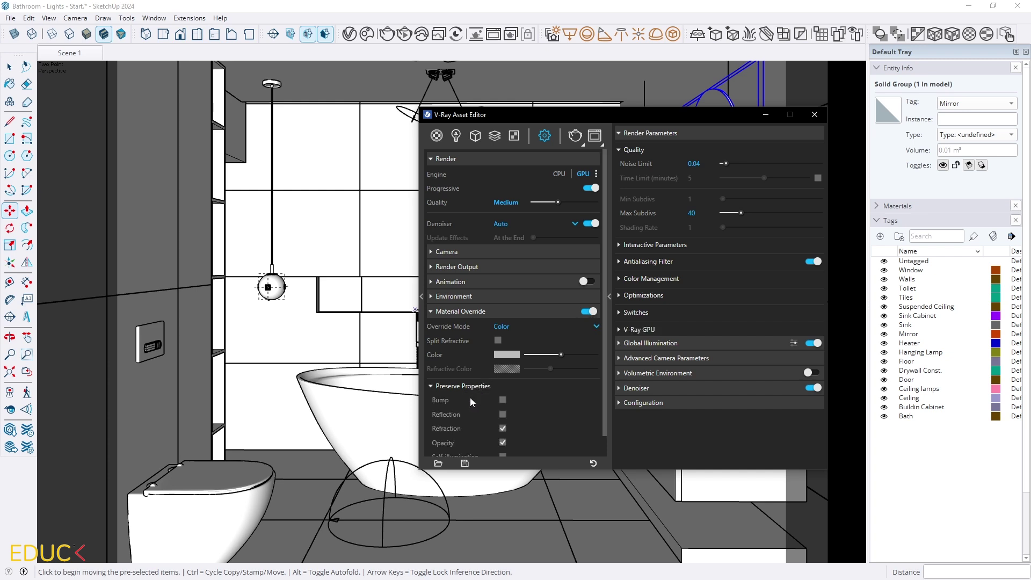
{"action": "scroll", "coordinate": [471, 411], "scroll_direction": "down", "scroll_amount": 1}
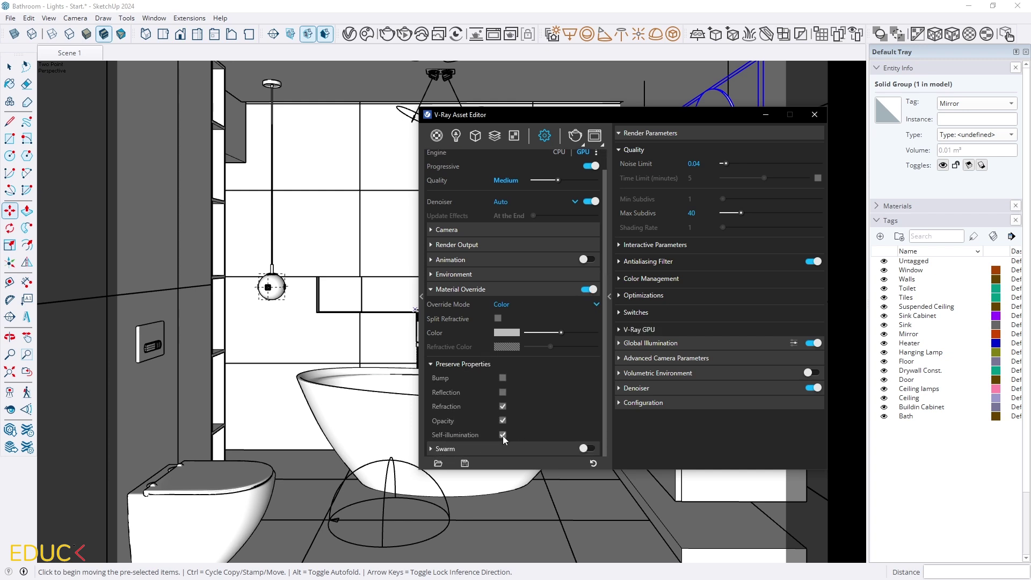
Step: Disable Can be Overridden for the Emissive material and minimise the V-Ray Asset Editor
{"action": "left_click", "coordinate": [455, 136]}
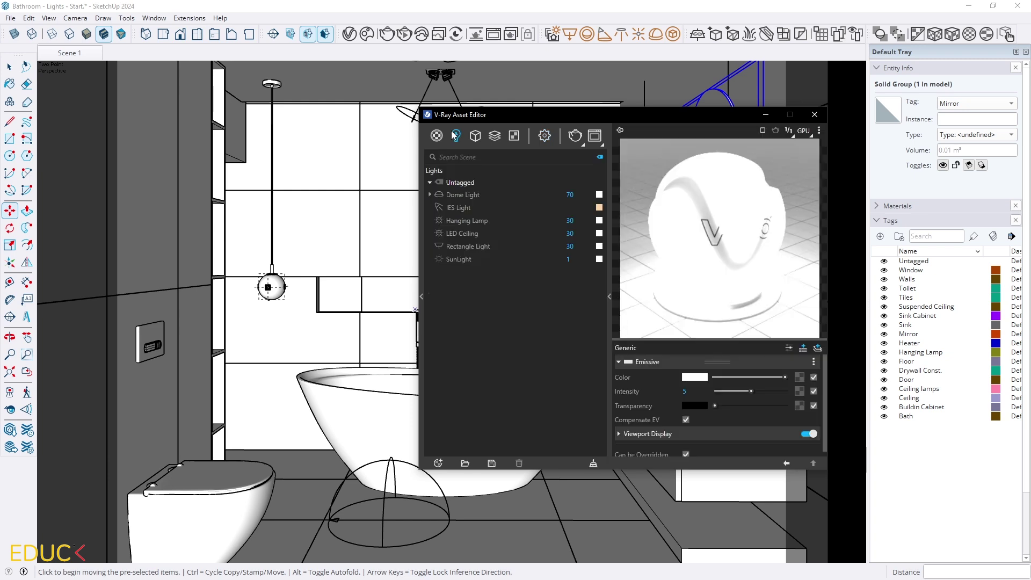
{"action": "left_click", "coordinate": [436, 136]}
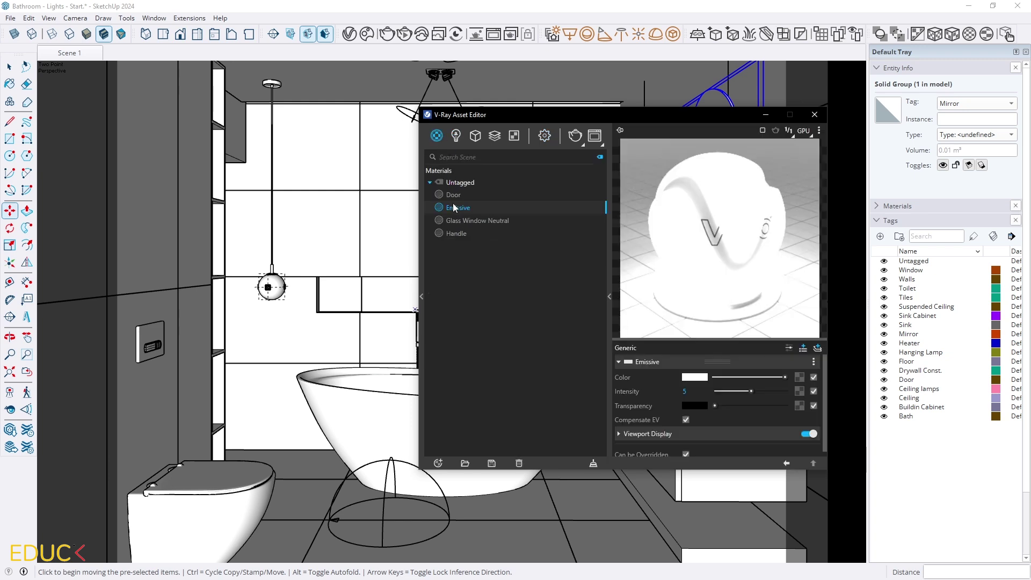
{"action": "scroll", "coordinate": [639, 433], "scroll_direction": "down", "scroll_amount": 1}
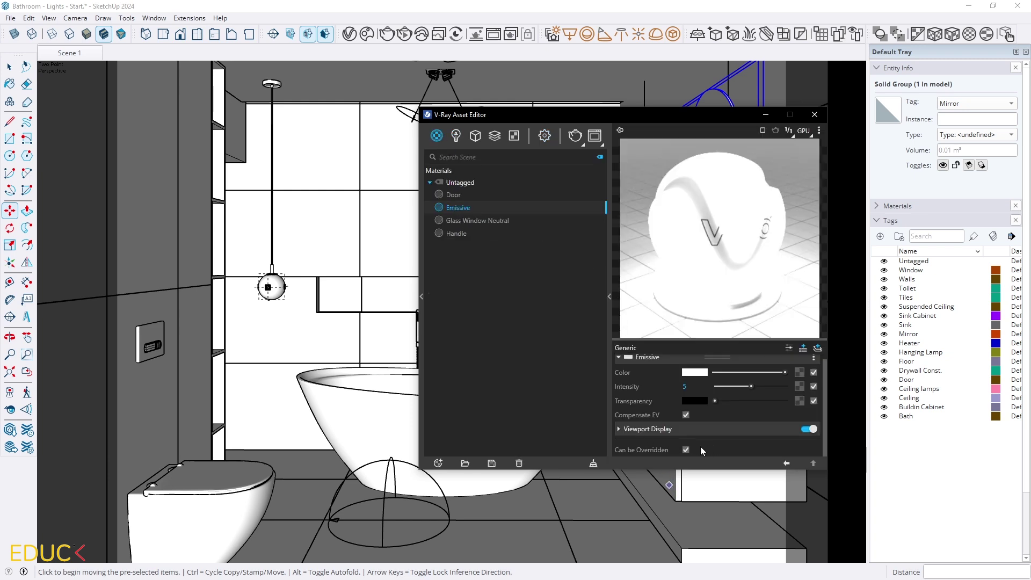
{"action": "left_click", "coordinate": [686, 450]}
{"action": "left_click", "coordinate": [766, 114]}
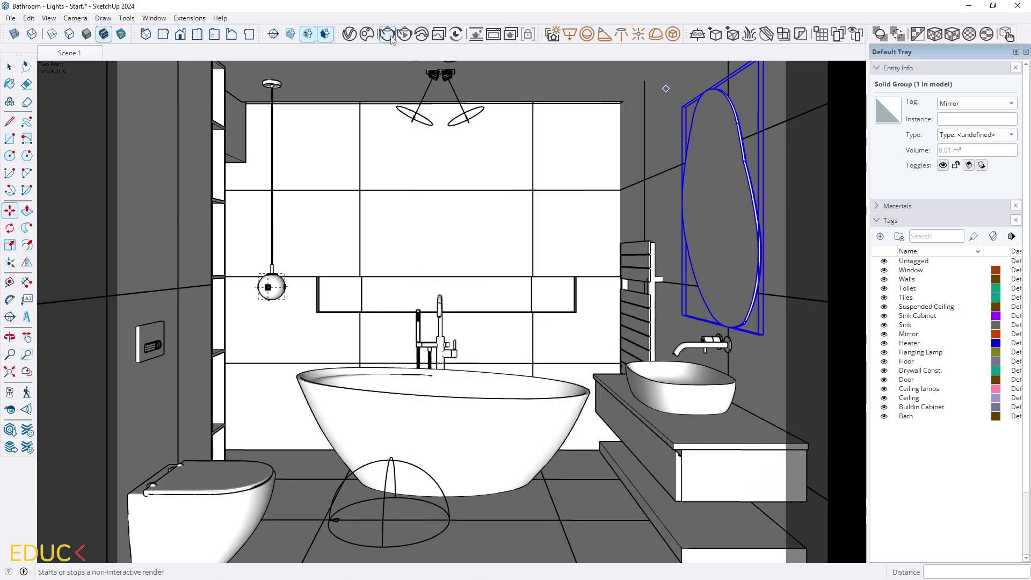
Step: Render the scene again and, in LightMix, tint the Emissive light warm orange and set its intensity to 0.640
{"action": "left_click", "coordinate": [391, 38]}
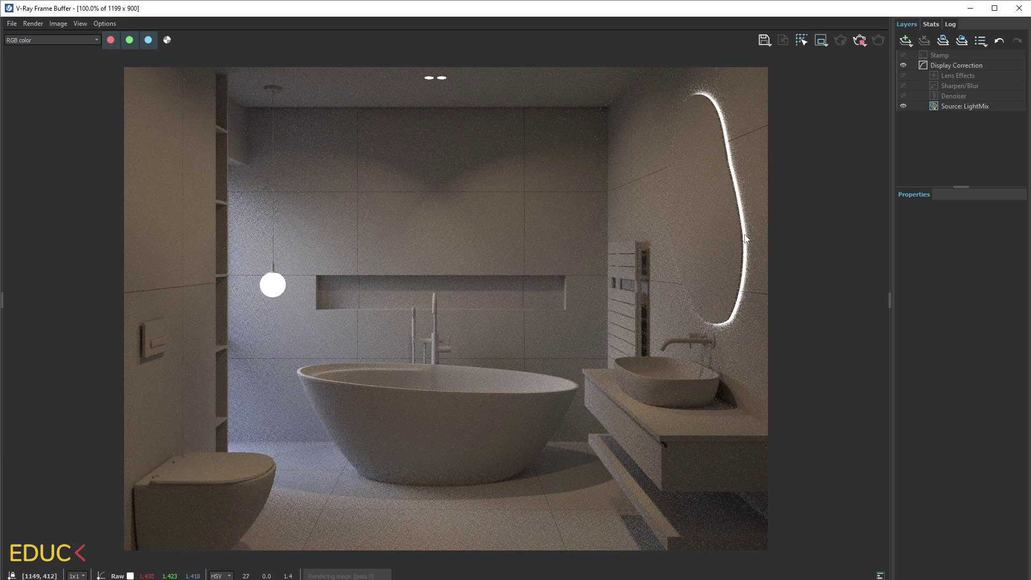
{"action": "left_click", "coordinate": [952, 106]}
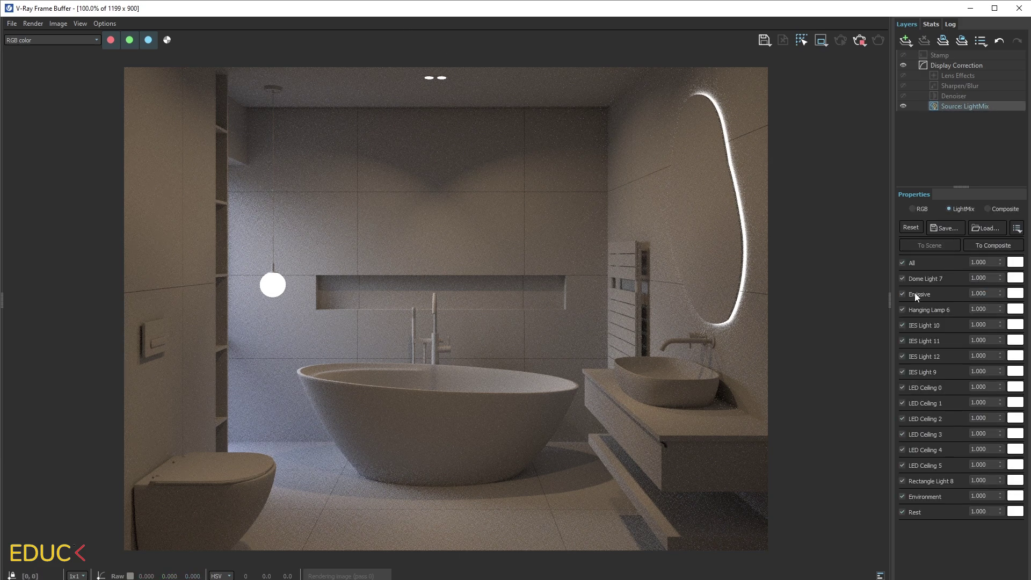
{"action": "left_click", "coordinate": [1016, 294]}
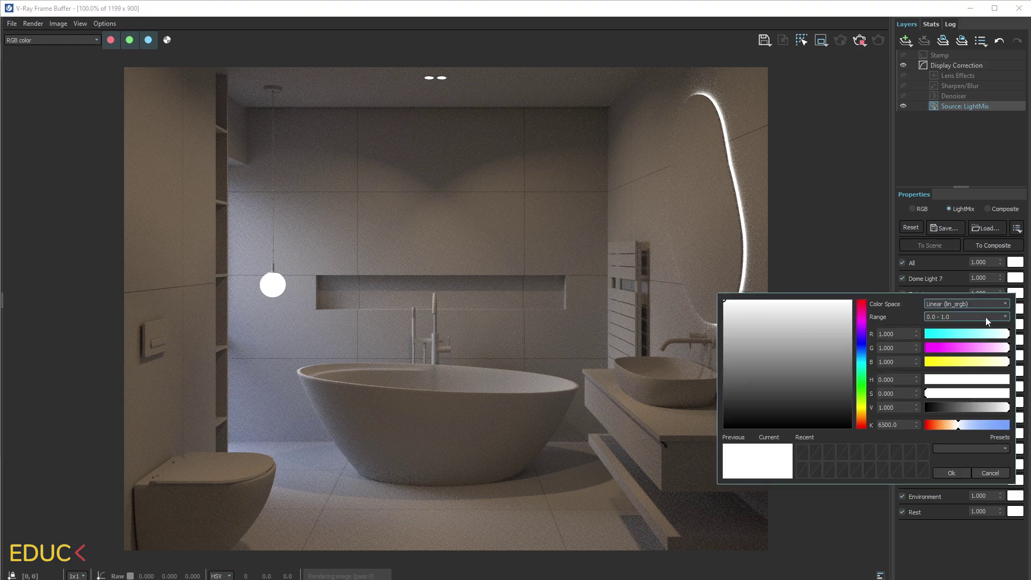
{"action": "left_click", "coordinate": [948, 425]}
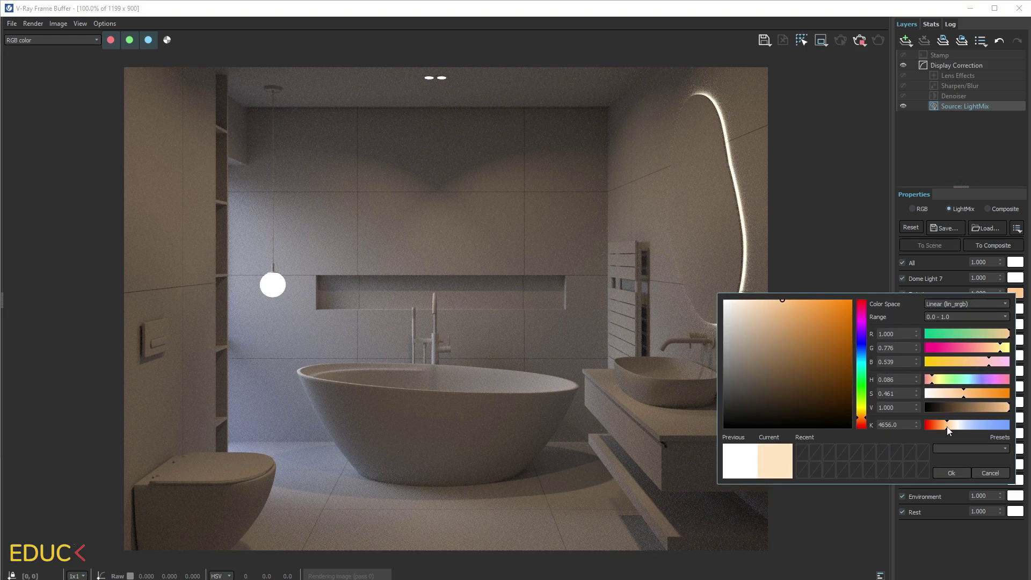
{"action": "left_click", "coordinate": [951, 472]}
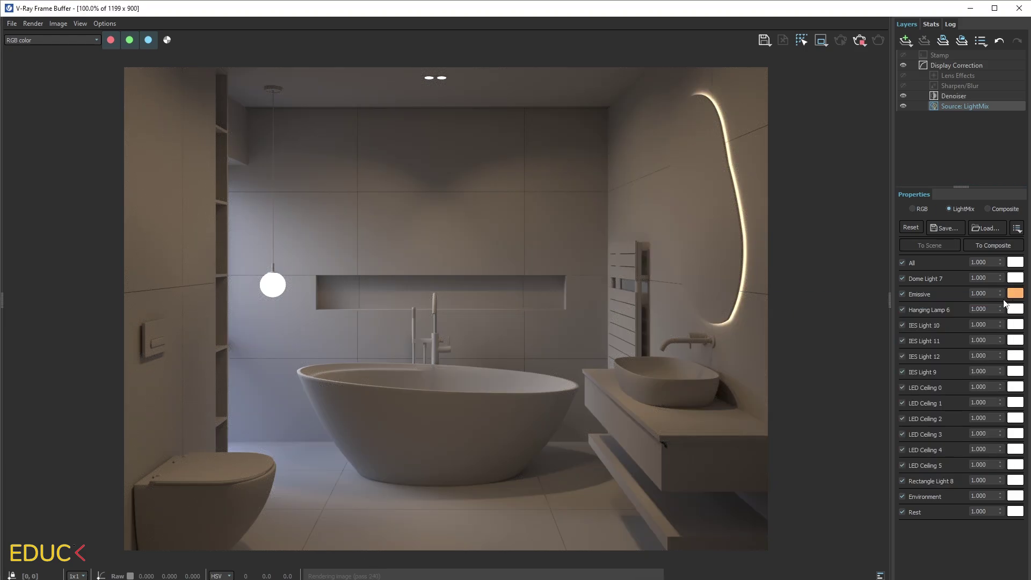
{"action": "left_click_drag", "start_coordinate": [1000, 293], "coordinate": [996, 343]}
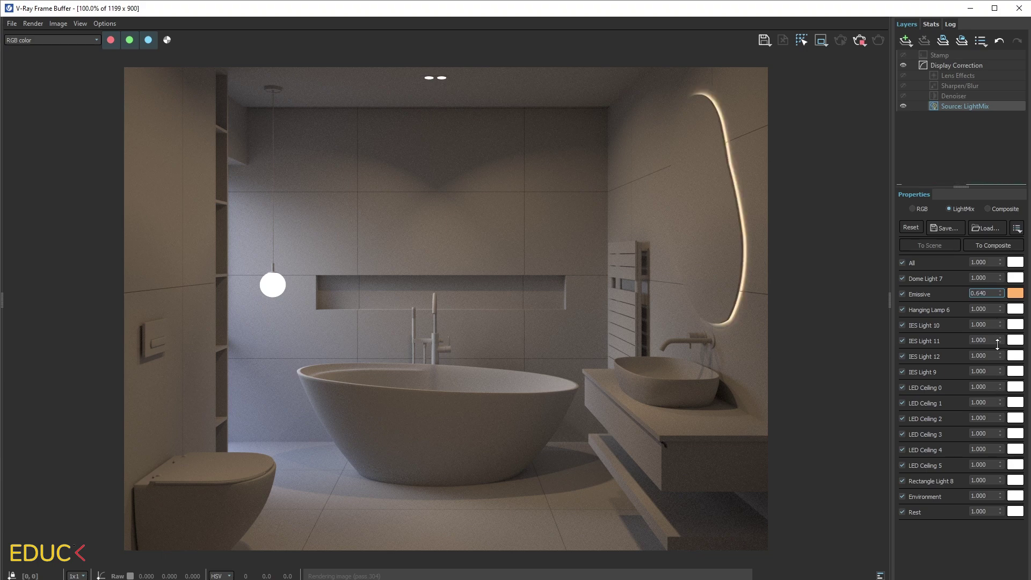